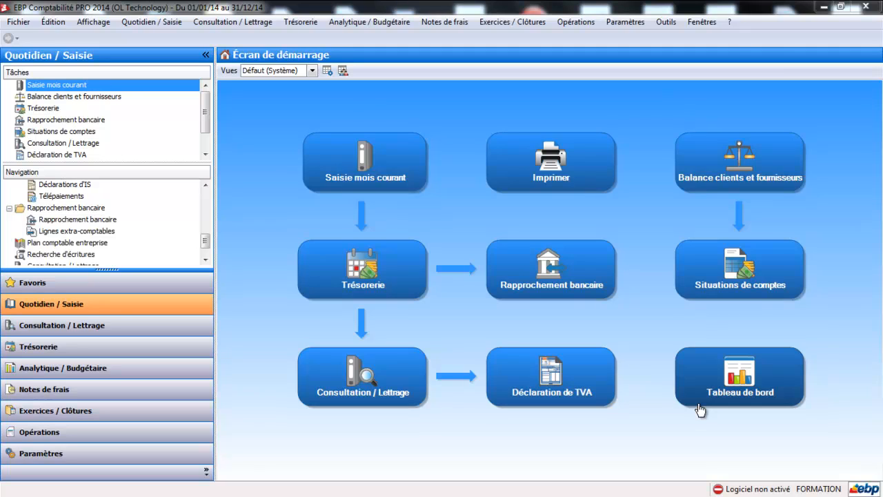
Open the list of bank statement posting criteria in Trésorerie and view a blank new criterion form without saving it.
{"action": "left_click", "coordinate": [100, 353]}
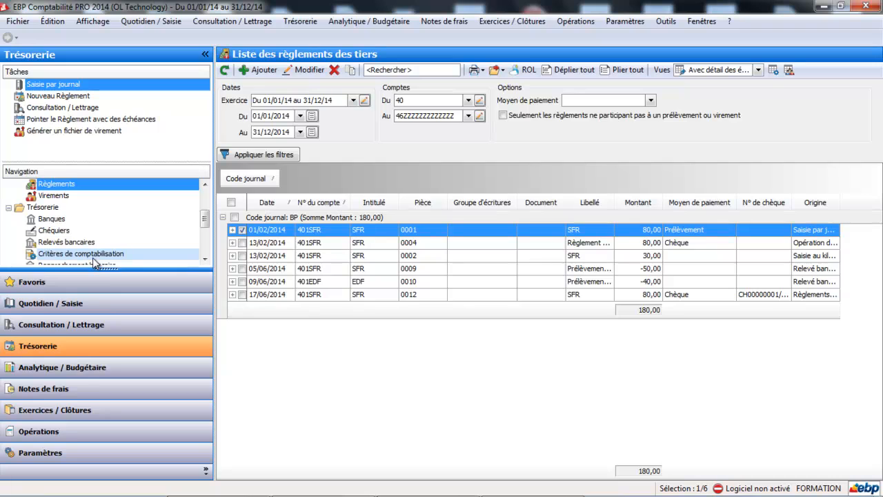
{"action": "left_click", "coordinate": [94, 255]}
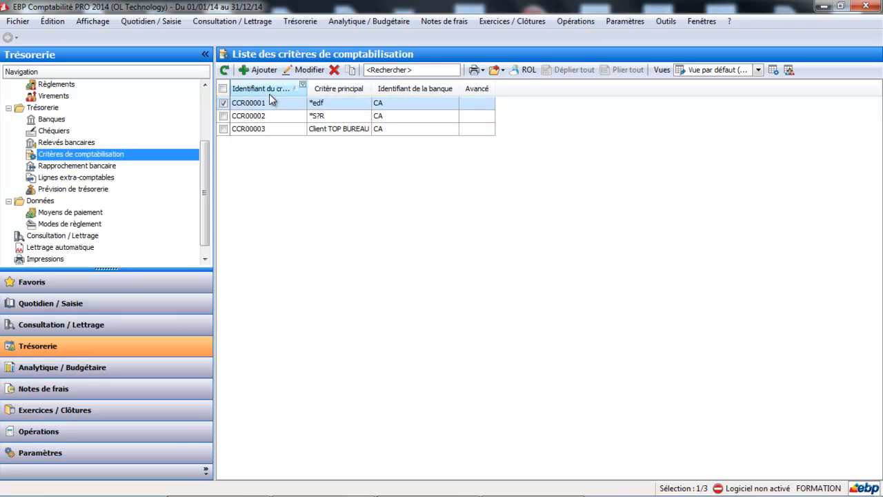
{"action": "left_click", "coordinate": [263, 70]}
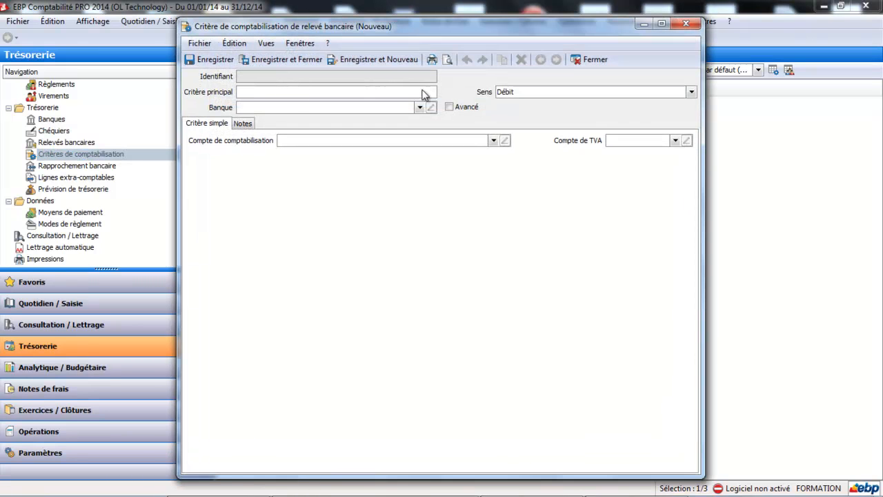
{"action": "left_click", "coordinate": [596, 61]}
Open the *edf posting criterion and examine its main criterion text and the available banks, keeping CA selected.
{"action": "double_click", "coordinate": [360, 109]}
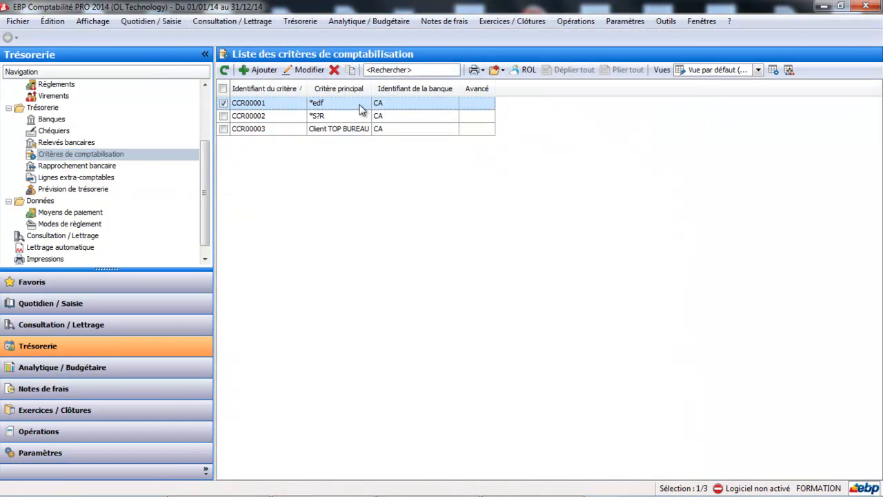
{"action": "left_click", "coordinate": [293, 93]}
{"action": "double_click", "coordinate": [292, 92]}
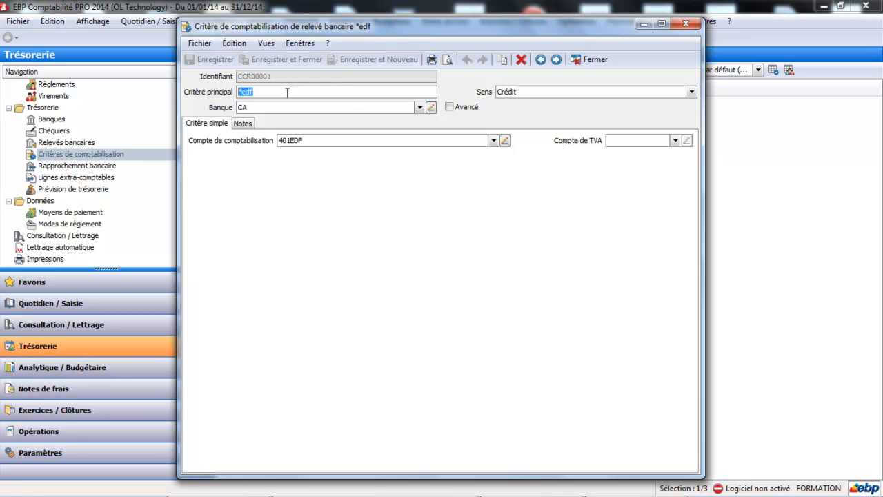
{"action": "left_click", "coordinate": [242, 93]}
{"action": "left_click", "coordinate": [303, 107]}
{"action": "left_click", "coordinate": [420, 108]}
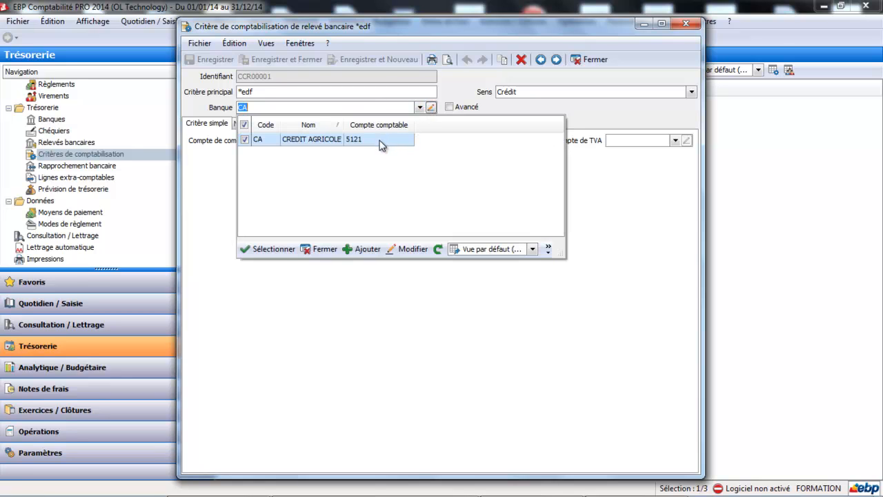
{"action": "left_click", "coordinate": [381, 141]}
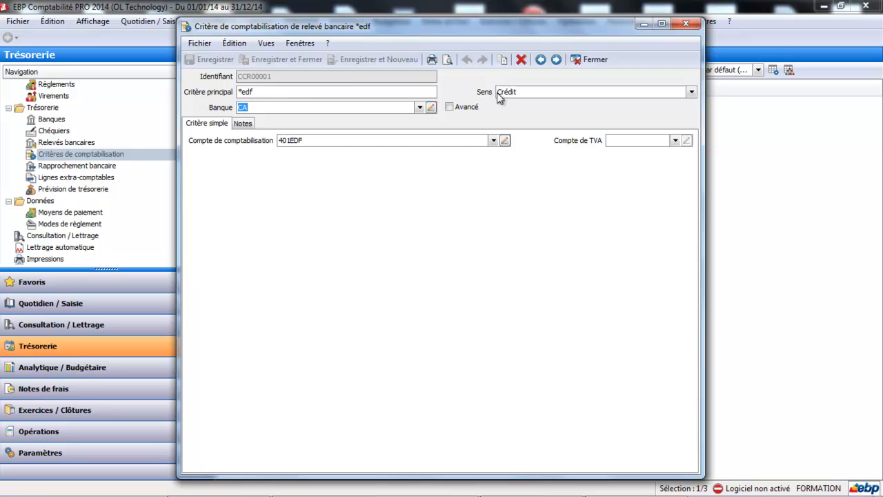
Examine the direction and posting account choices of the *edf criterion, keeping Crédit and 401EDF selected.
{"action": "left_click", "coordinate": [531, 97]}
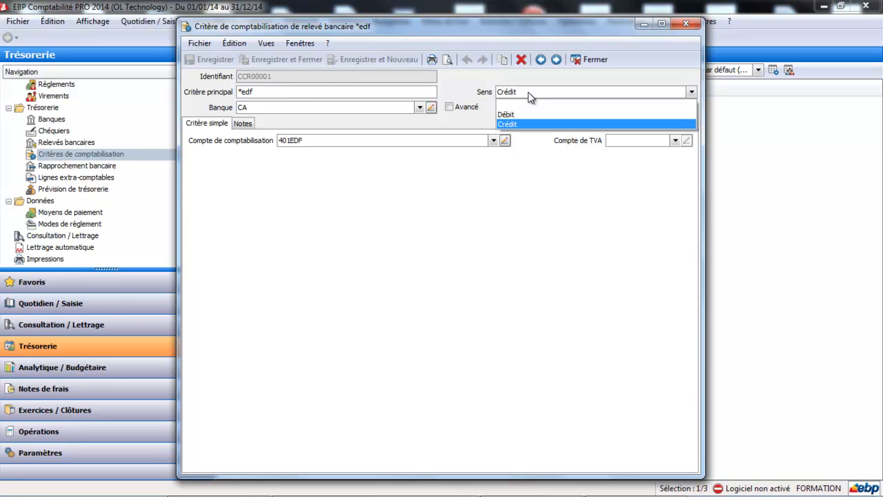
{"action": "left_click", "coordinate": [519, 125]}
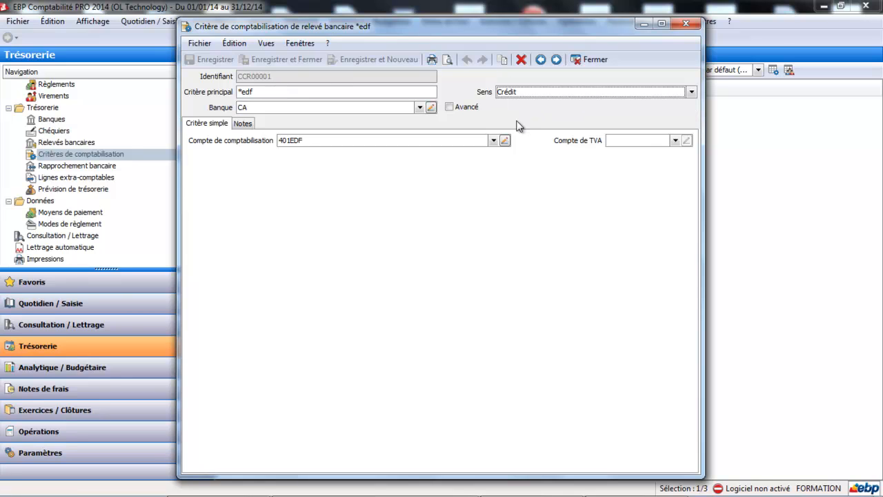
{"action": "left_click", "coordinate": [326, 94]}
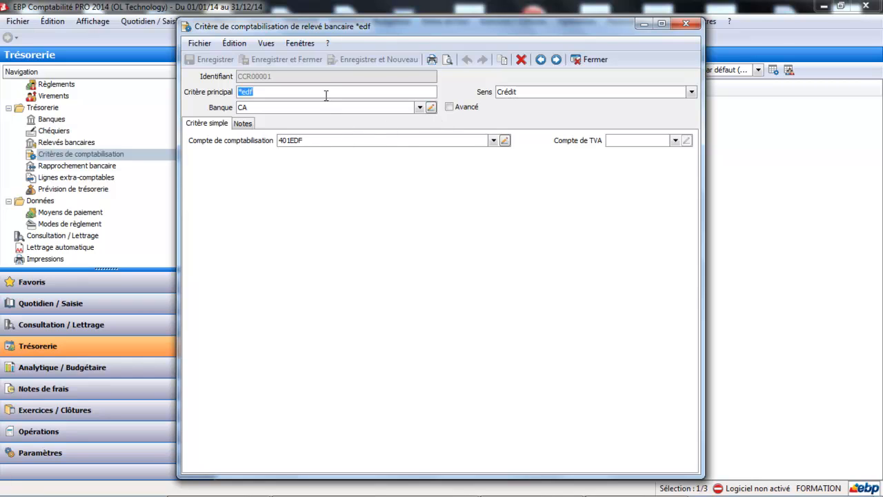
{"action": "left_click", "coordinate": [340, 138]}
{"action": "left_click", "coordinate": [493, 140]}
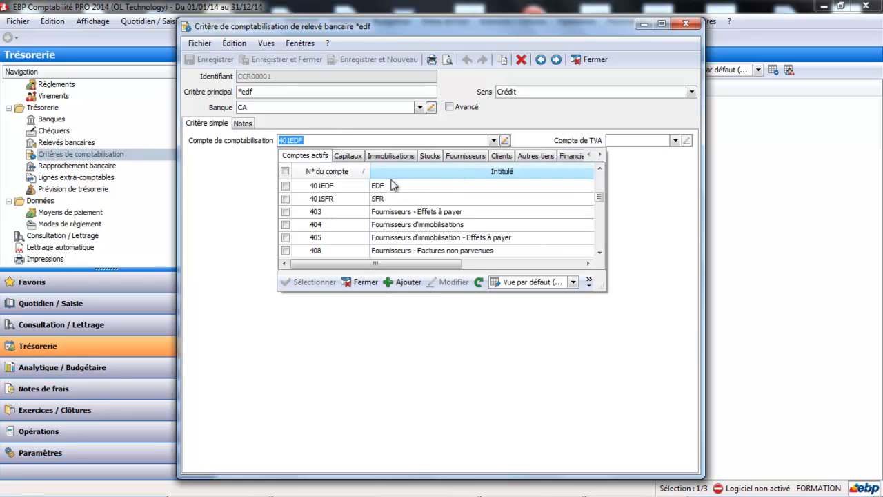
{"action": "left_click", "coordinate": [336, 189]}
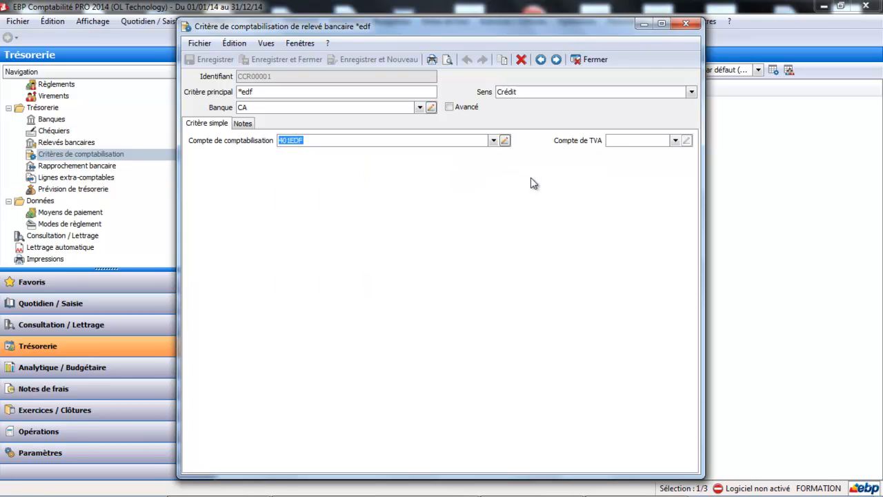
Look up VAT accounts starting with 44566 for the *edf criterion and clear the VAT account entry again.
{"action": "left_click", "coordinate": [649, 142]}
{"action": "left_click", "coordinate": [675, 141]}
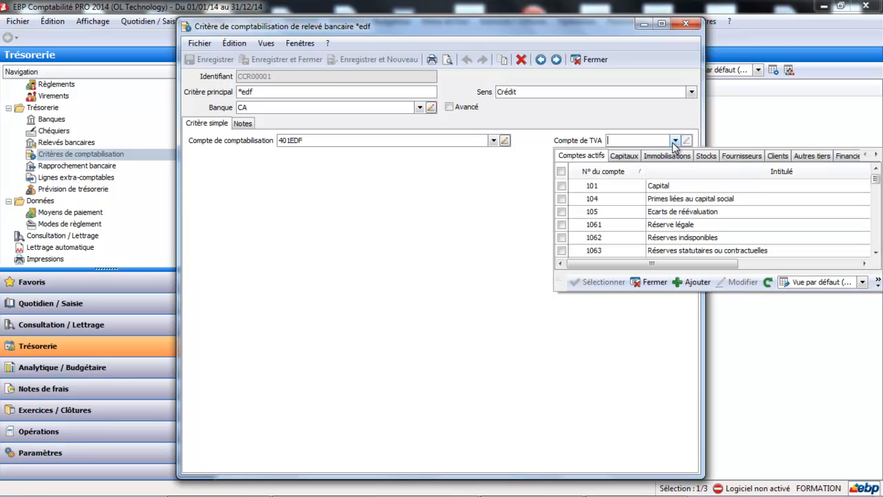
{"action": "type", "text": "44566"}
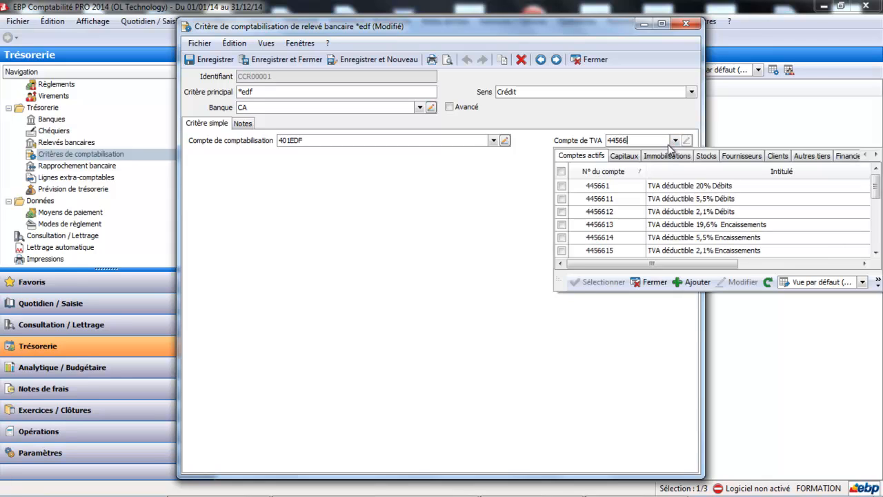
{"action": "left_click", "coordinate": [661, 283]}
{"action": "key", "text": "BackSpace"}
{"action": "key", "text": "BackSpace"}
{"action": "key", "text": "BackSpace"}
{"action": "key", "text": "BackSpace"}
{"action": "key", "text": "BackSpace"}
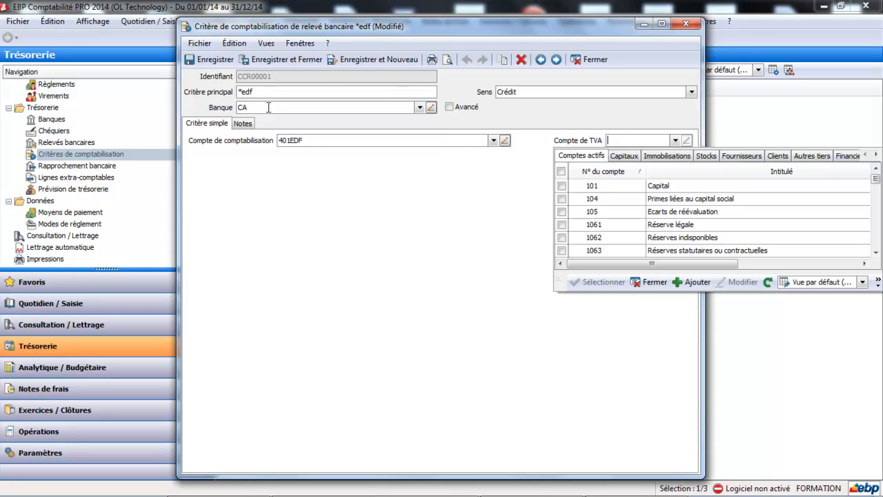
Review the direction options and posting account of the *edf criterion, keep Crédit, and save and close the criterion.
{"action": "left_click", "coordinate": [519, 92]}
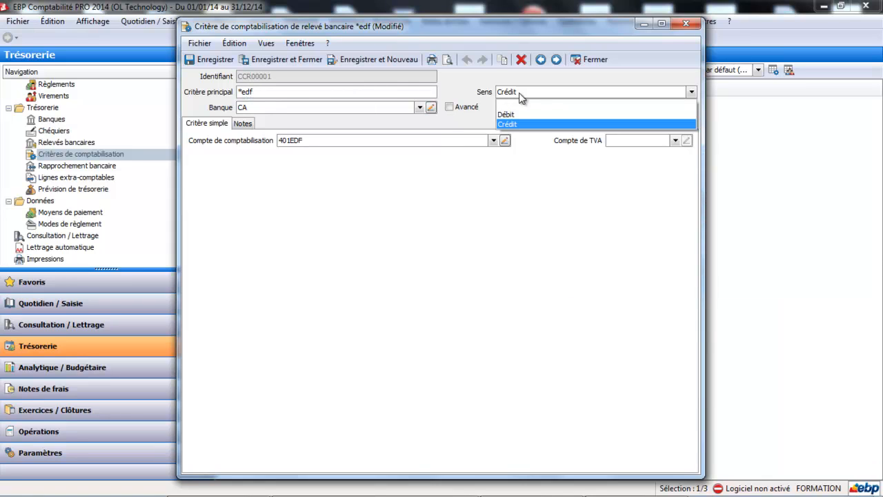
{"action": "left_click", "coordinate": [519, 92]}
{"action": "left_click", "coordinate": [404, 138]}
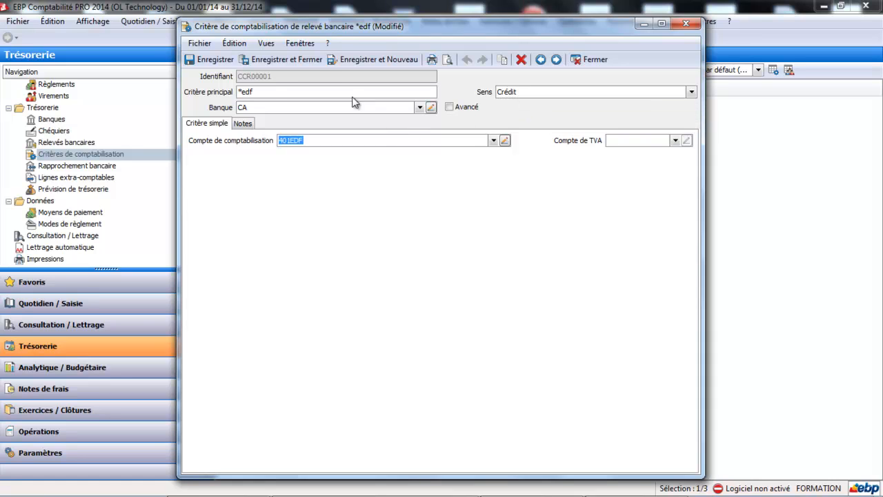
{"action": "left_click", "coordinate": [298, 62]}
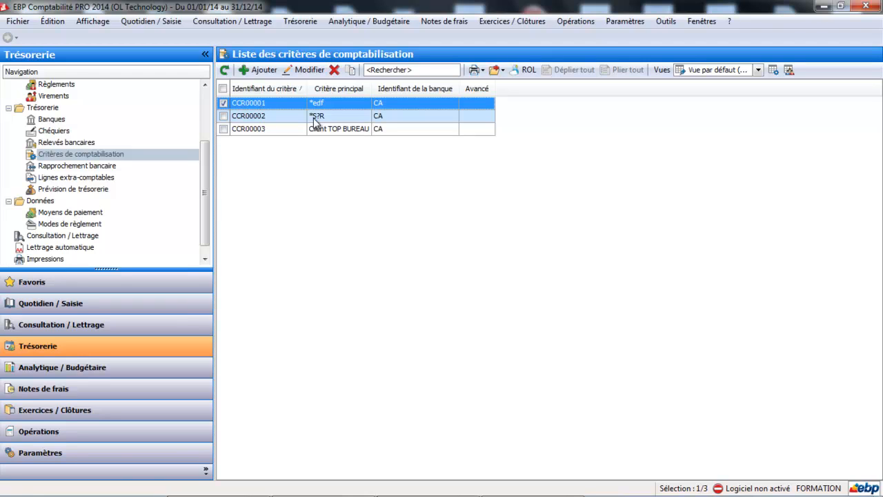
Open the *S?R posting criterion, examine the wildcards in its main criterion, and close it.
{"action": "double_click", "coordinate": [313, 117]}
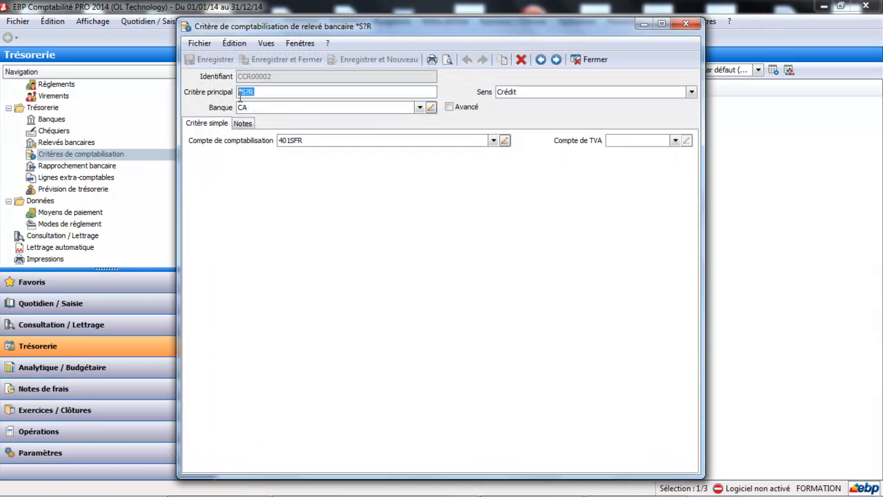
{"action": "double_click", "coordinate": [243, 93]}
{"action": "left_click", "coordinate": [279, 92]}
{"action": "left_click", "coordinate": [596, 62]}
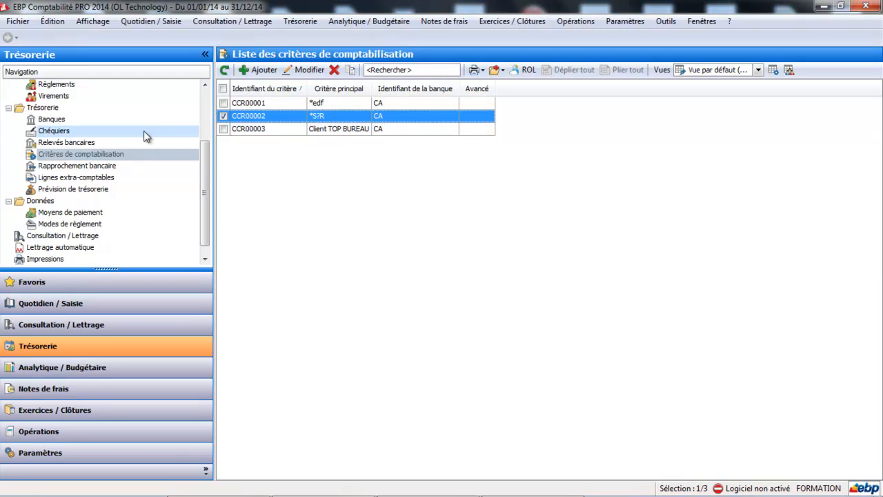
Open the existing CA bank statement from the bank statements list and view the available statement import formats.
{"action": "left_click", "coordinate": [103, 143]}
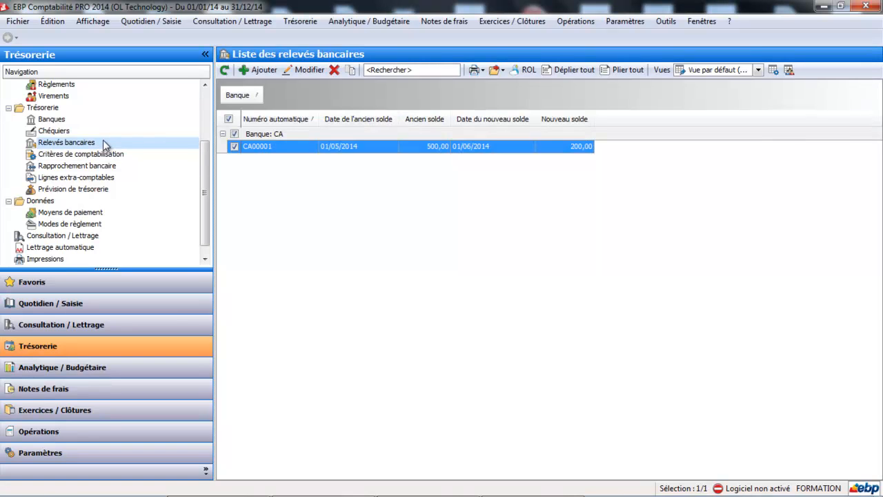
{"action": "double_click", "coordinate": [269, 147]}
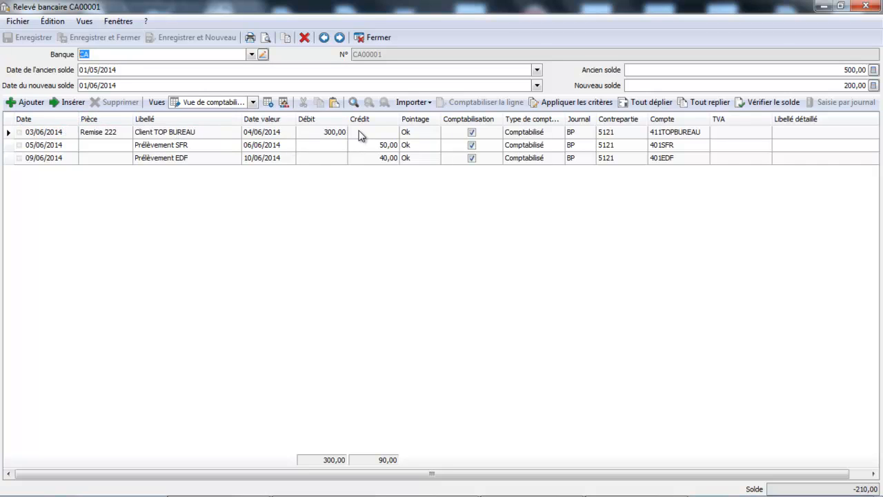
{"action": "left_click", "coordinate": [412, 103]}
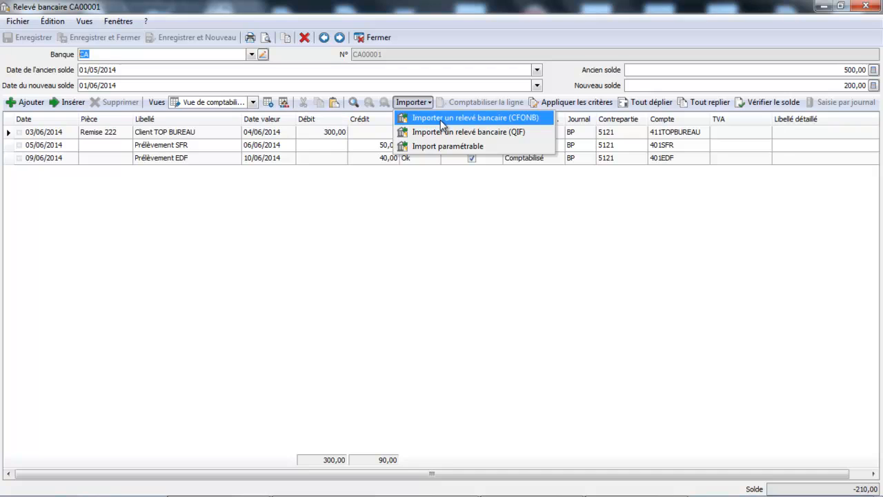
{"action": "left_click", "coordinate": [339, 201]}
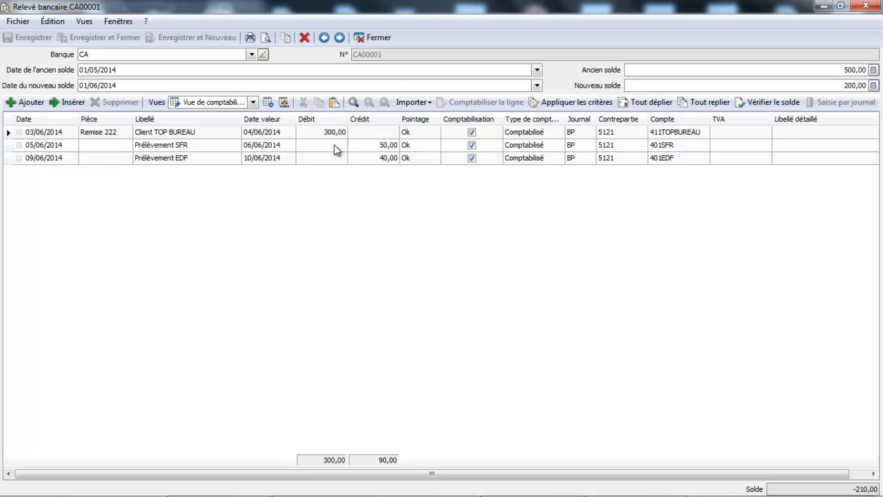
Examine the old and new balance dates, the old balance and the Pointage column of the statement, and close it.
{"action": "left_click", "coordinate": [126, 71]}
{"action": "left_click", "coordinate": [140, 85]}
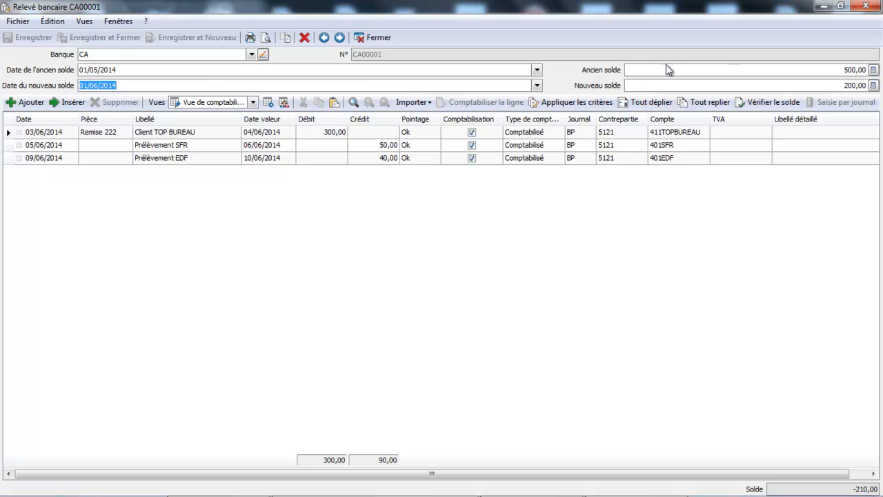
{"action": "left_click", "coordinate": [727, 69]}
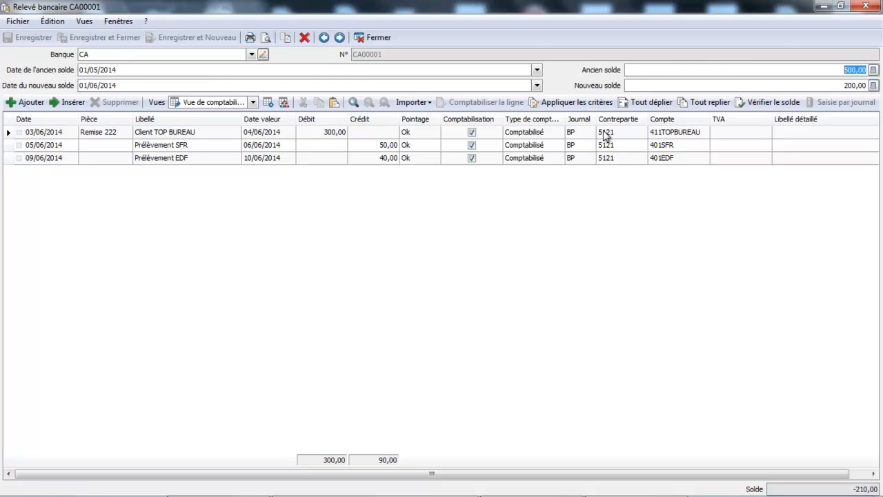
{"action": "left_click", "coordinate": [421, 163]}
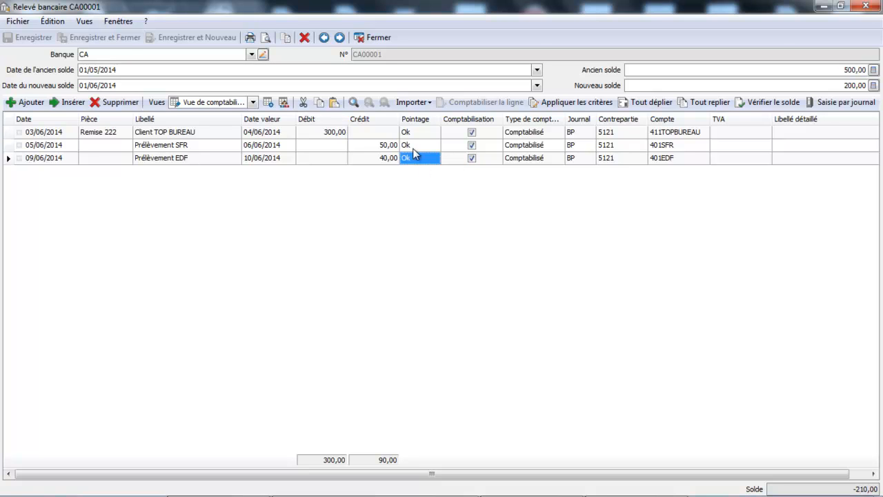
{"action": "left_click", "coordinate": [383, 37]}
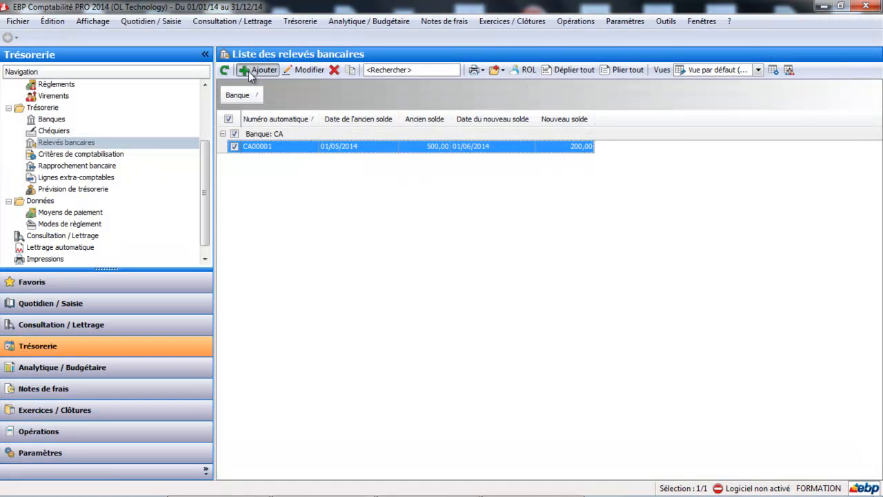
Create a new CA bank statement with old balance date 01/06/2014 and new balance date 17/06/2014.
{"action": "left_click", "coordinate": [251, 74]}
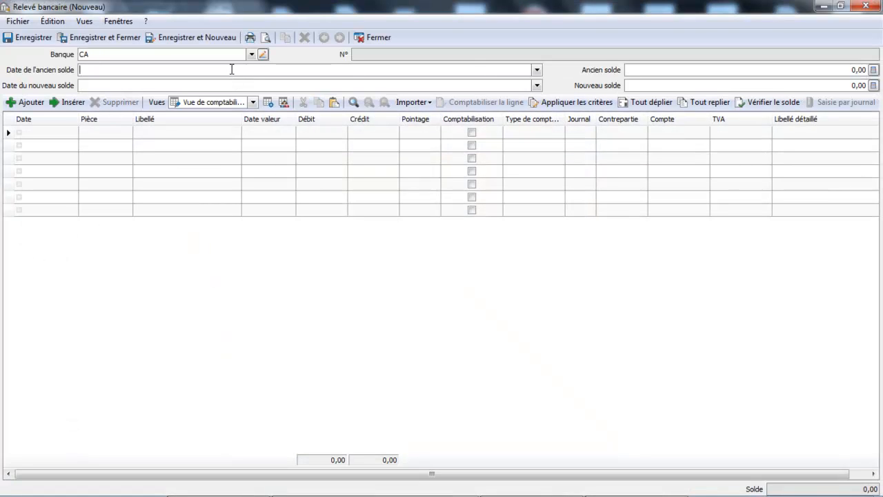
{"action": "left_click", "coordinate": [537, 69]}
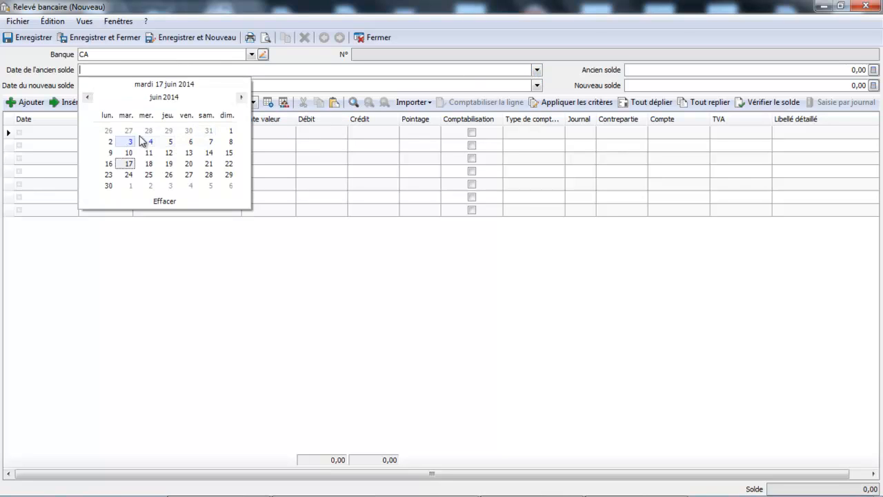
{"action": "left_click", "coordinate": [230, 130]}
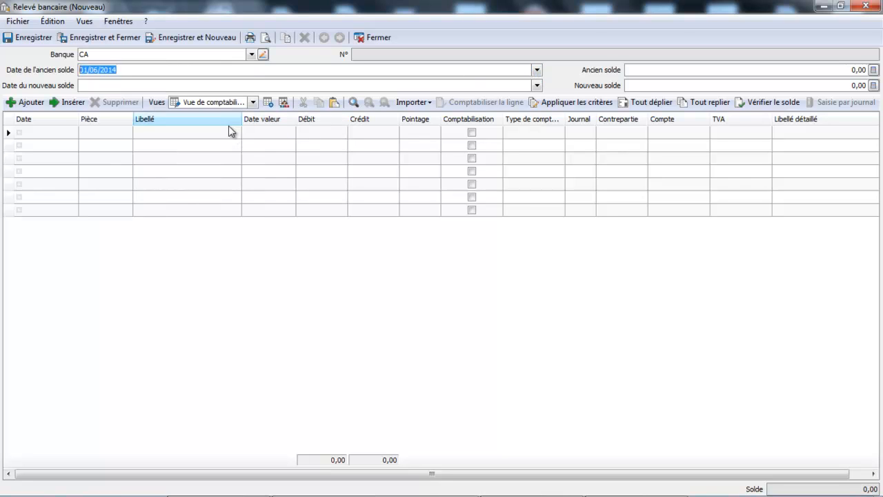
{"action": "left_click", "coordinate": [250, 85]}
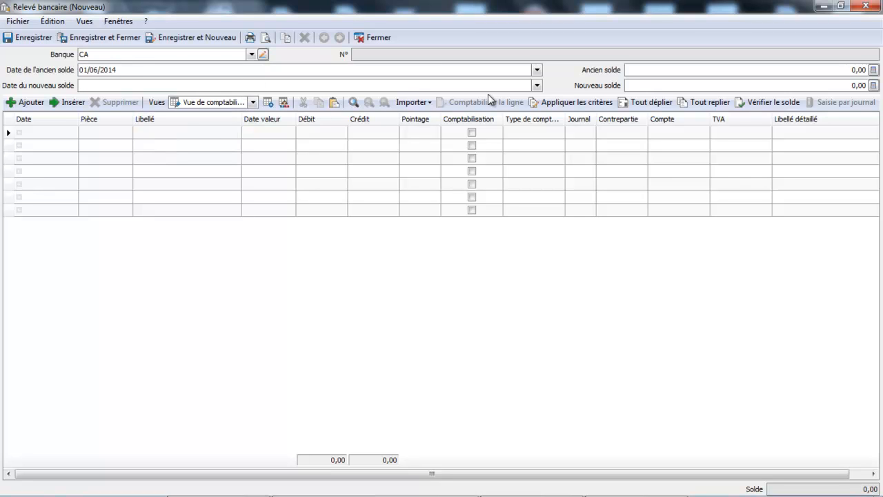
{"action": "left_click", "coordinate": [537, 86]}
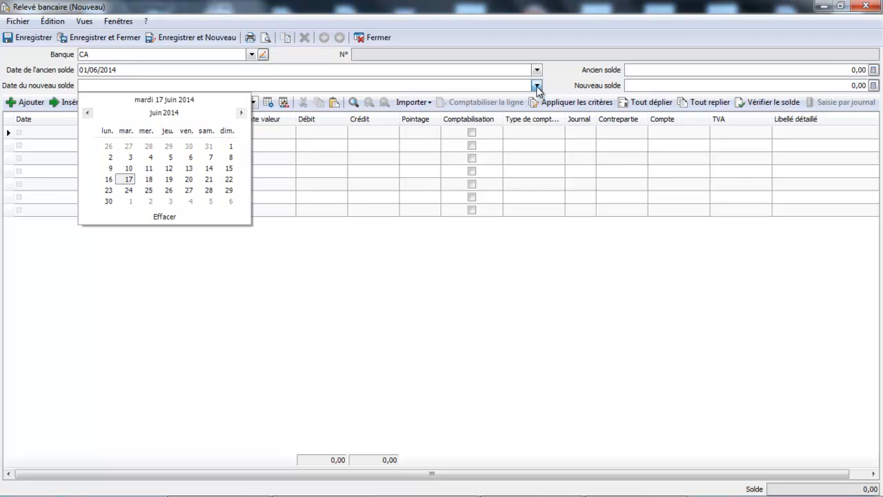
{"action": "left_click", "coordinate": [128, 180]}
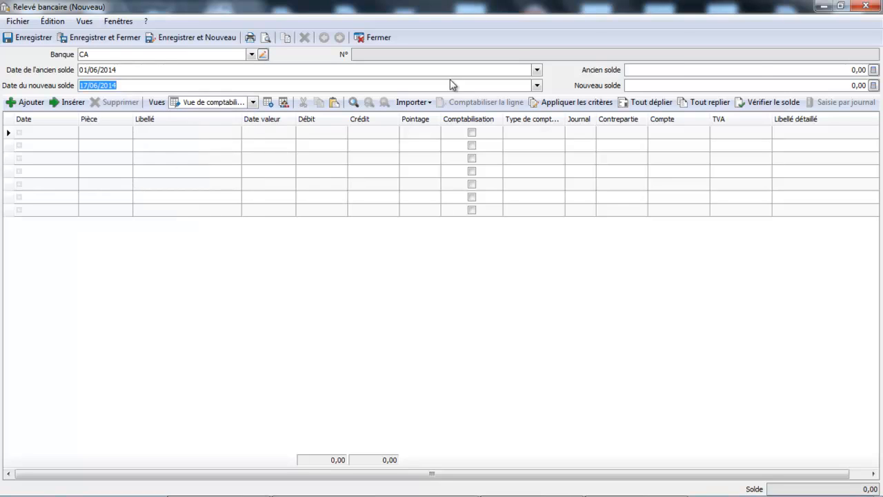
Set the new statement's old balance to 500 and its new balance to 1000.
{"action": "left_click", "coordinate": [790, 70]}
{"action": "type", "text": "500"}
{"action": "key", "text": "Tab"}
{"action": "type", "text": "1000"}
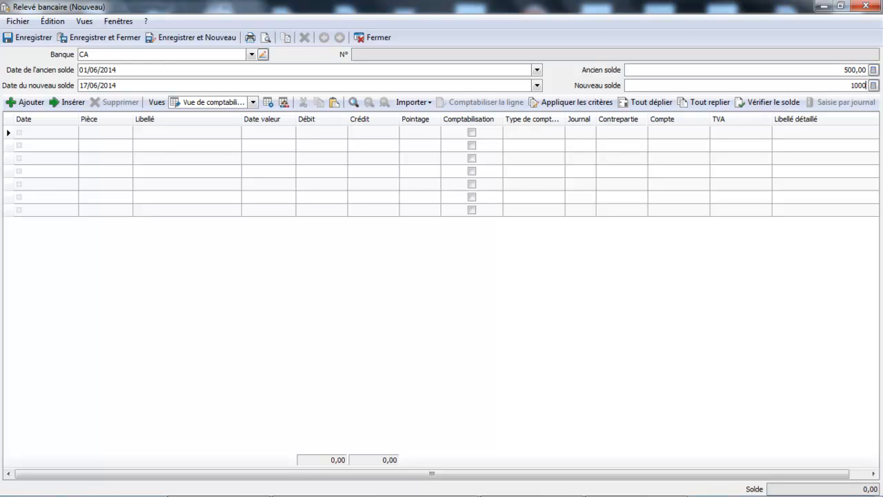
Start the first statement line with date 17/06/2014 and label "EDF".
{"action": "key", "text": "Tab"}
{"action": "left_click", "coordinate": [72, 134]}
{"action": "left_click", "coordinate": [72, 133]}
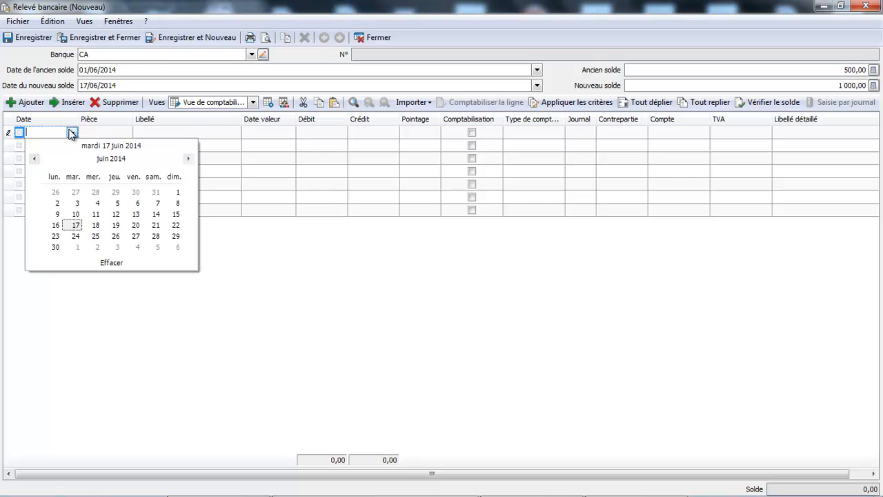
{"action": "left_click", "coordinate": [80, 229]}
{"action": "left_click", "coordinate": [168, 131]}
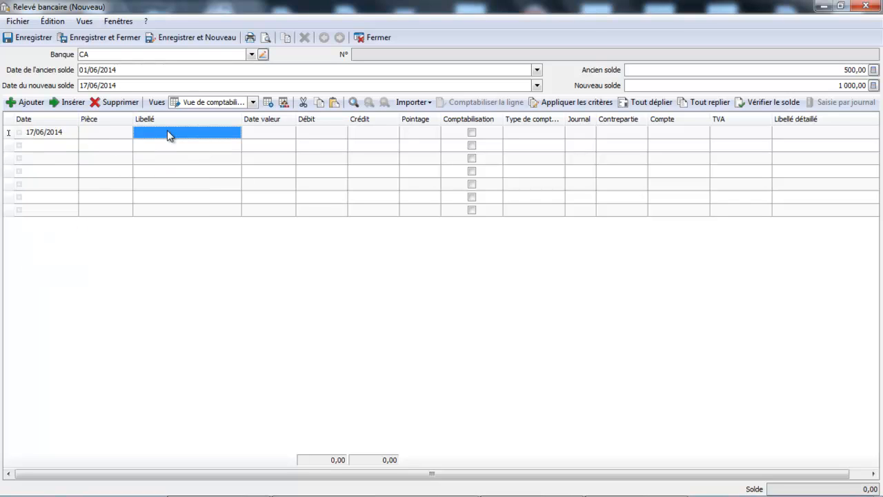
{"action": "type", "text": "EDF"}
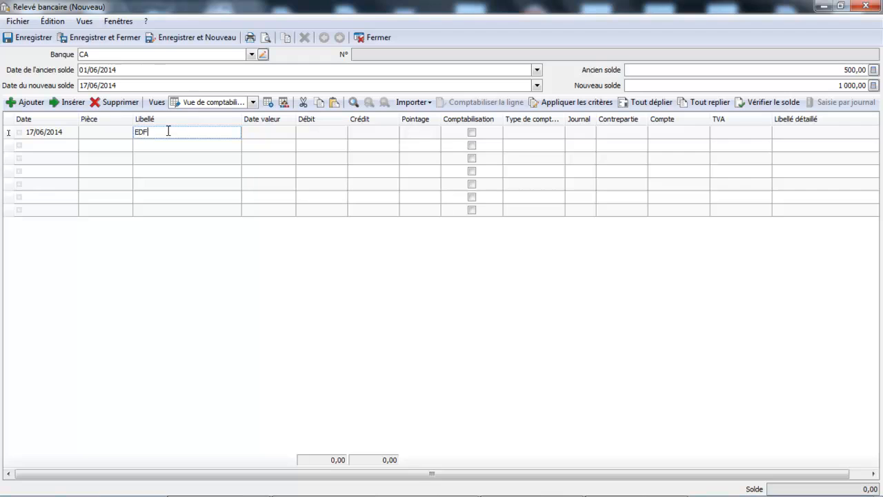
{"action": "key", "text": "Tab"}
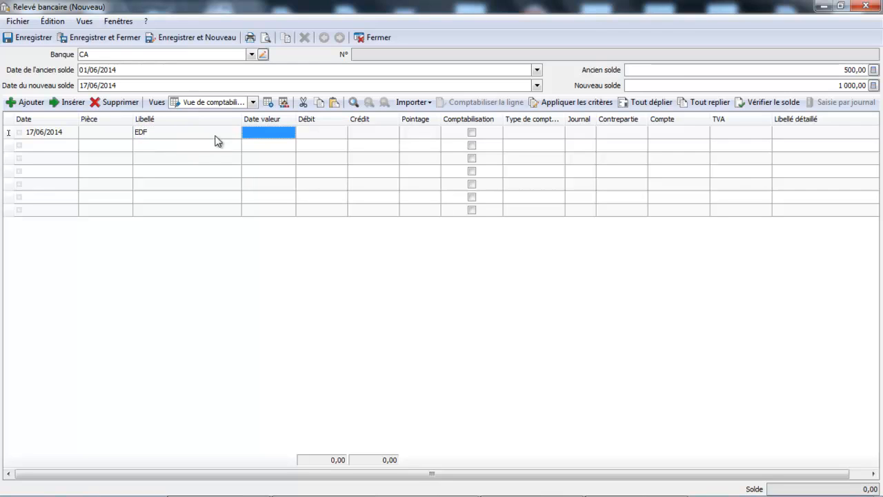
Give the EDF line the value date 18/06/2014 and a credit of 60.
{"action": "left_click", "coordinate": [259, 139]}
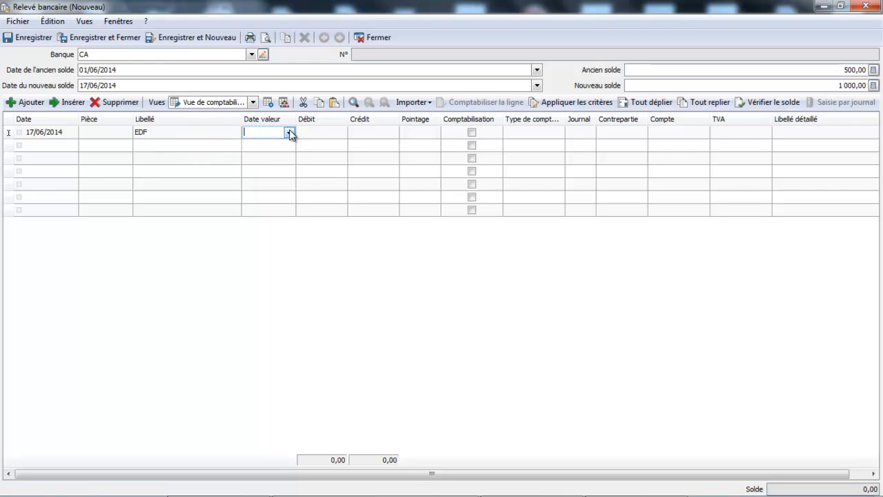
{"action": "left_click", "coordinate": [289, 133]}
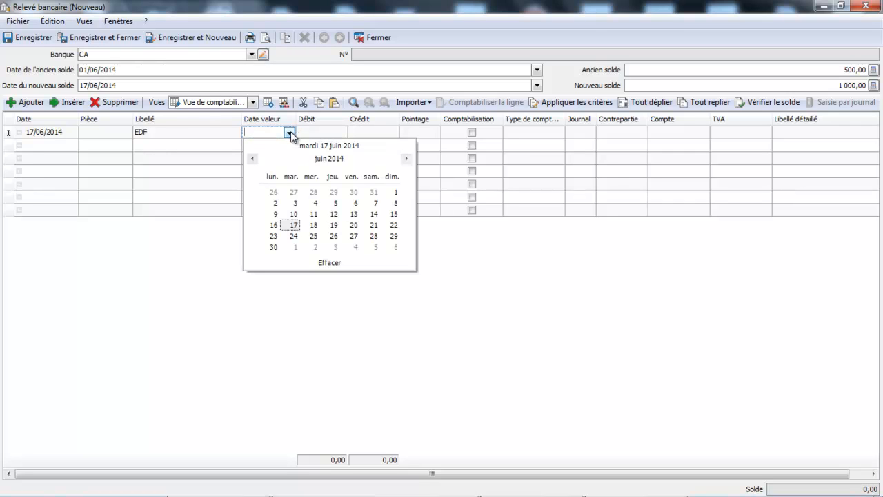
{"action": "left_click", "coordinate": [313, 225]}
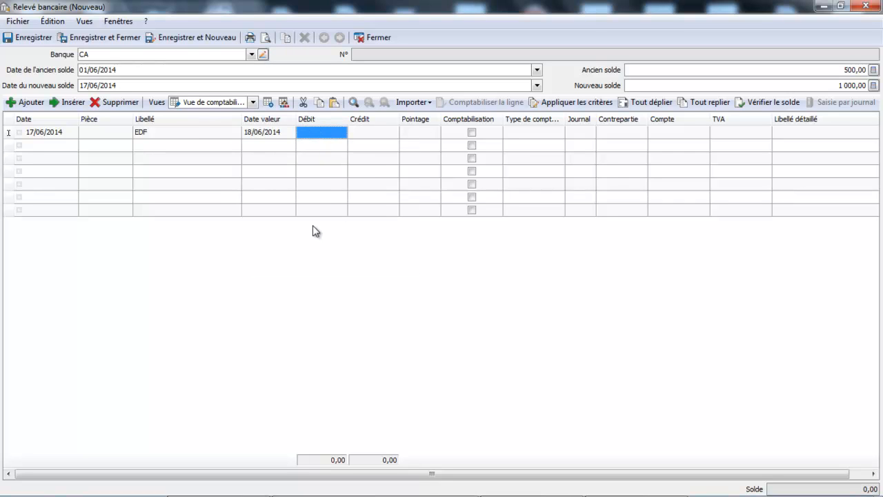
{"action": "key", "text": "Tab"}
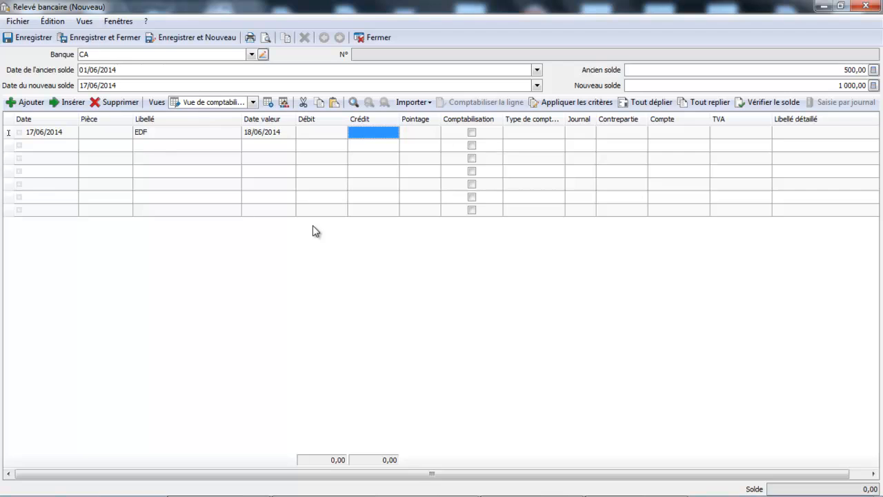
{"action": "type", "text": "60"}
{"action": "key", "text": "Return"}
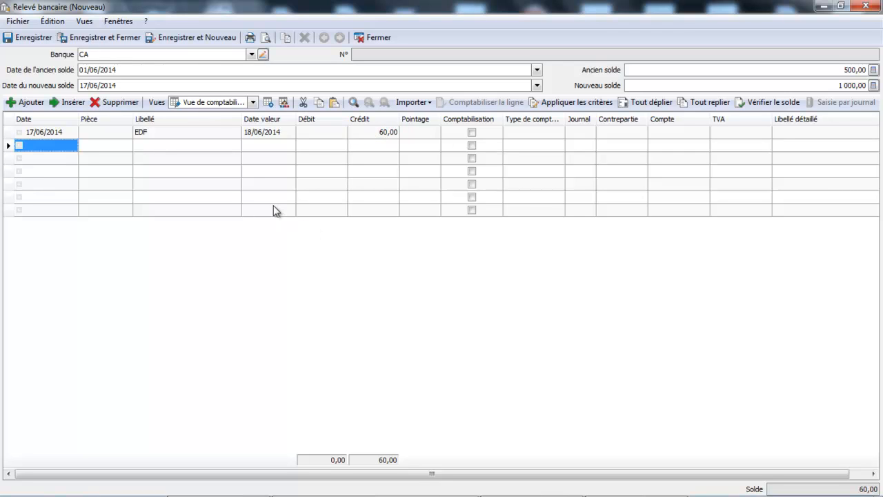
Start a second statement line dated 11/06/2014 with the label "PR2L7VEMENT sfr".
{"action": "left_click", "coordinate": [62, 150]}
{"action": "left_click", "coordinate": [71, 145]}
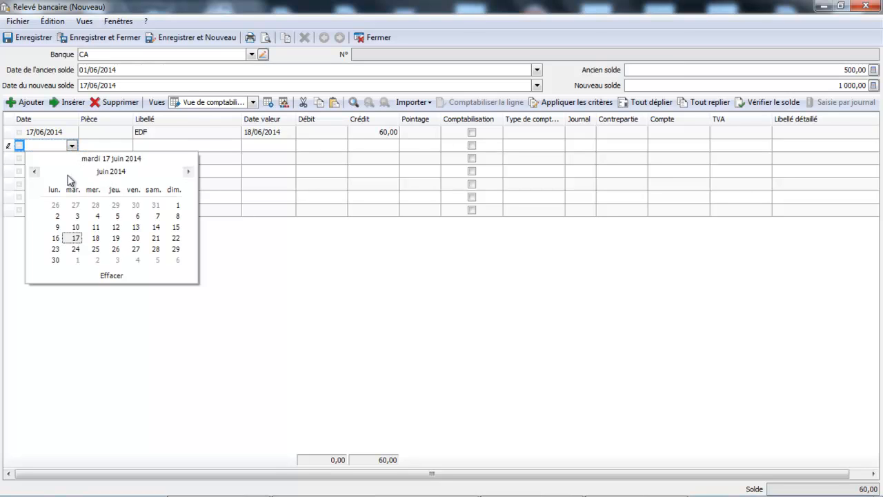
{"action": "left_click", "coordinate": [95, 227]}
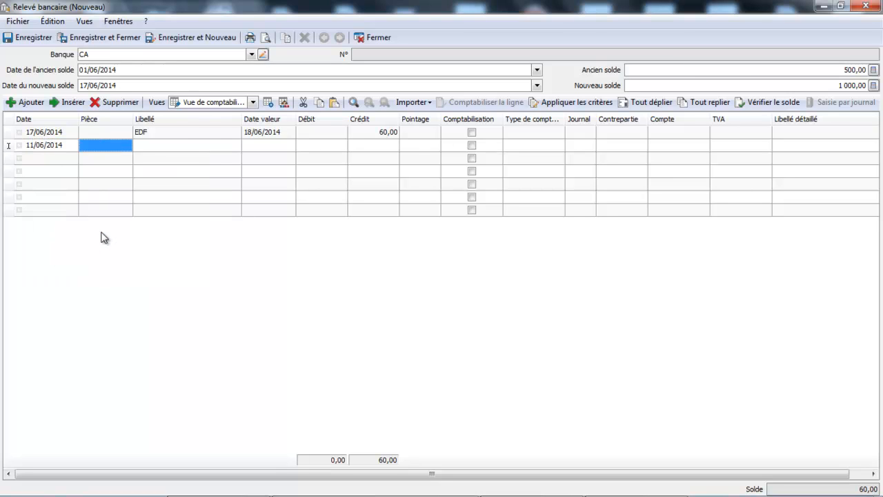
{"action": "key", "text": "Tab"}
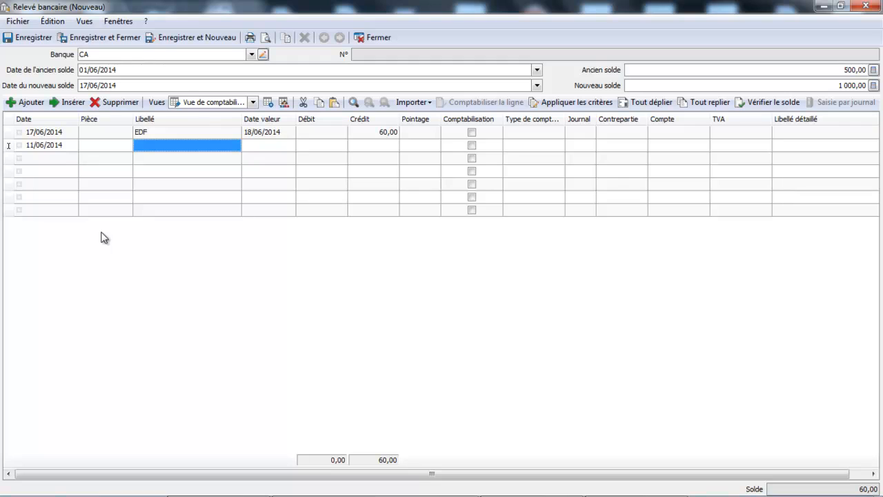
{"action": "type", "text": "PR2L7VEMENT sfr"}
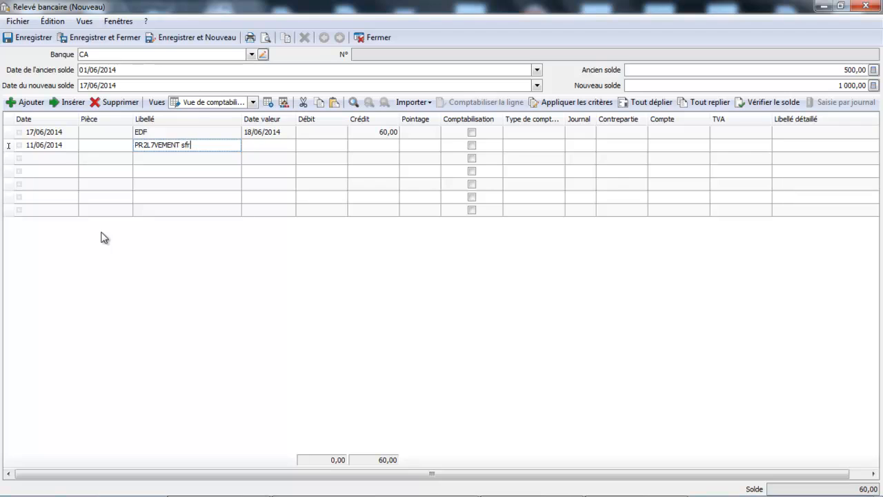
{"action": "key", "text": "Tab"}
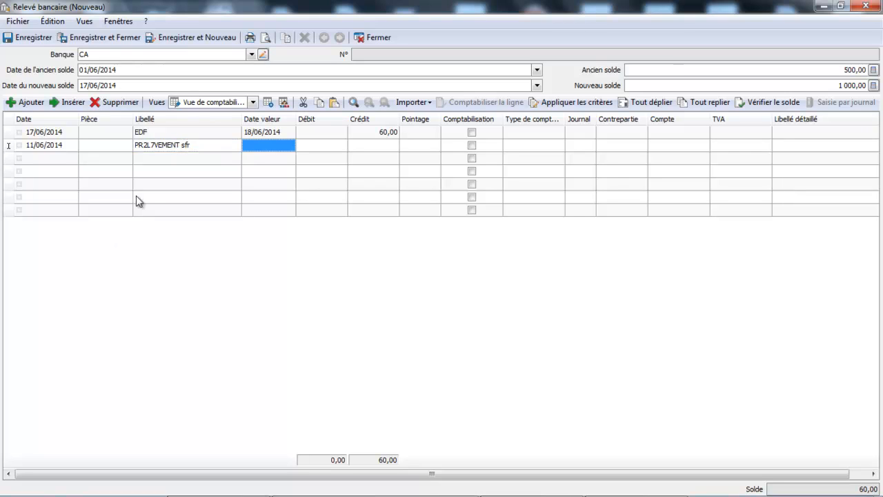
Correct the second line's label to "Prélèvement sfr".
{"action": "left_click", "coordinate": [194, 157]}
{"action": "left_click", "coordinate": [195, 144]}
{"action": "left_click", "coordinate": [196, 144]}
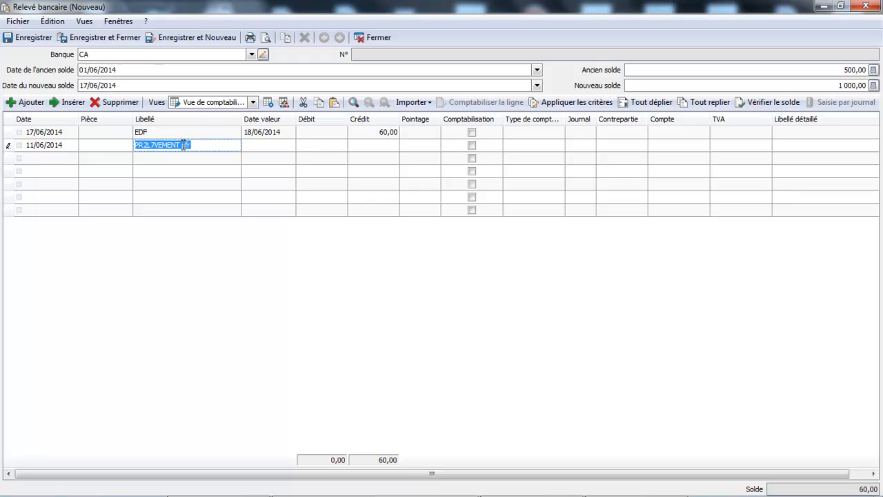
{"action": "left_click", "coordinate": [180, 145]}
{"action": "key", "text": "BackSpace"}
{"action": "key", "text": "BackSpace"}
{"action": "key", "text": "BackSpace"}
{"action": "key", "text": "BackSpace"}
{"action": "key", "text": "BackSpace"}
{"action": "key", "text": "BackSpace"}
{"action": "key", "text": "BackSpace"}
{"action": "key", "text": "BackSpace"}
{"action": "key", "text": "BackSpace"}
{"action": "key", "text": "BackSpace"}
{"action": "type", "text": "rélèvement"}
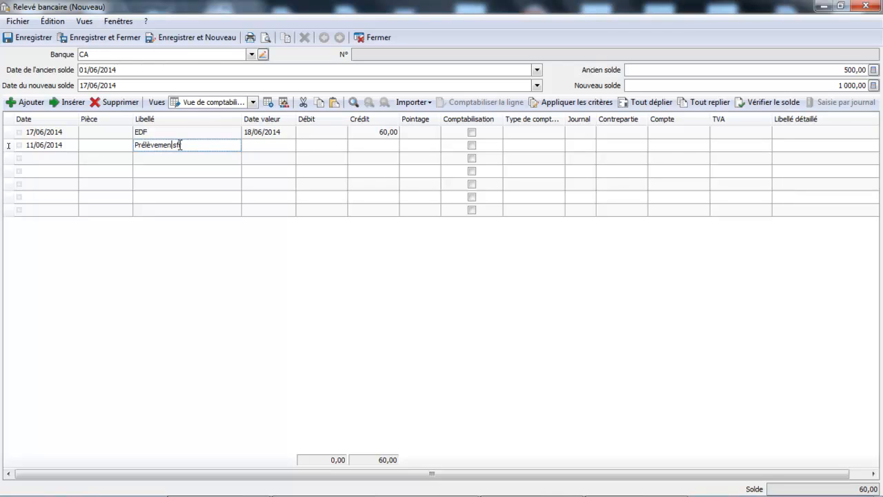
{"action": "key", "text": "Tab"}
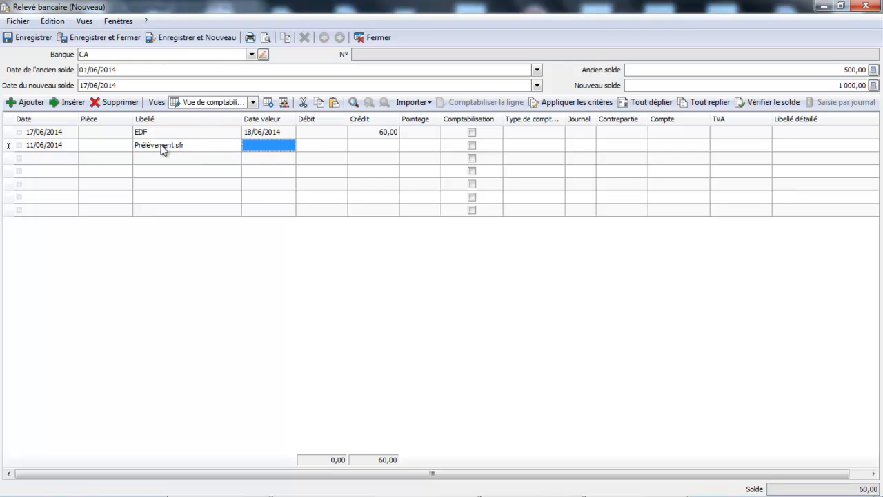
Change the date of the SFR direct debit line to 23/06/2014.
{"action": "left_click", "coordinate": [58, 149]}
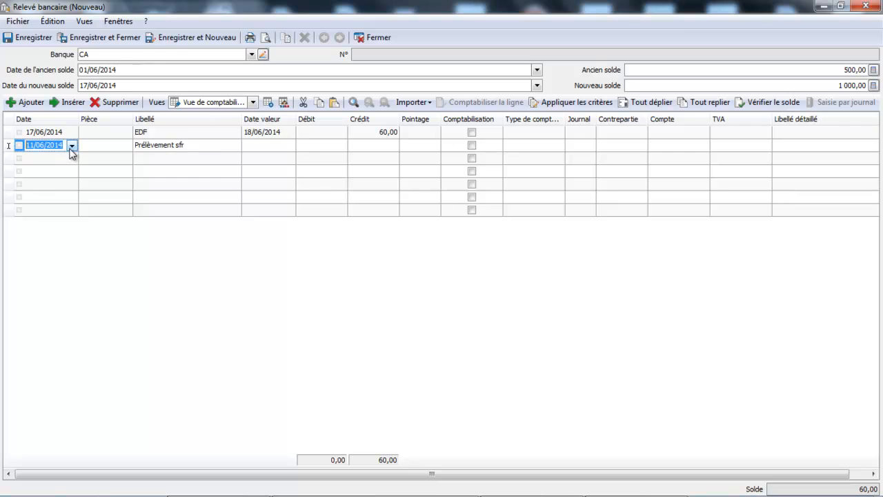
{"action": "left_click", "coordinate": [72, 145]}
{"action": "left_click", "coordinate": [55, 250]}
Give the SFR direct debit line the value date 24/06/2014 and a credit of 50.
{"action": "left_click", "coordinate": [271, 145]}
{"action": "left_click", "coordinate": [271, 145]}
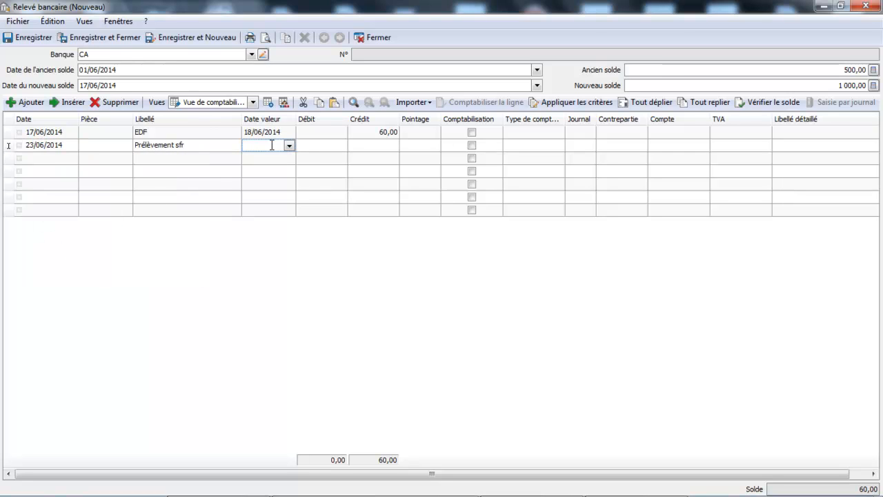
{"action": "left_click", "coordinate": [289, 145]}
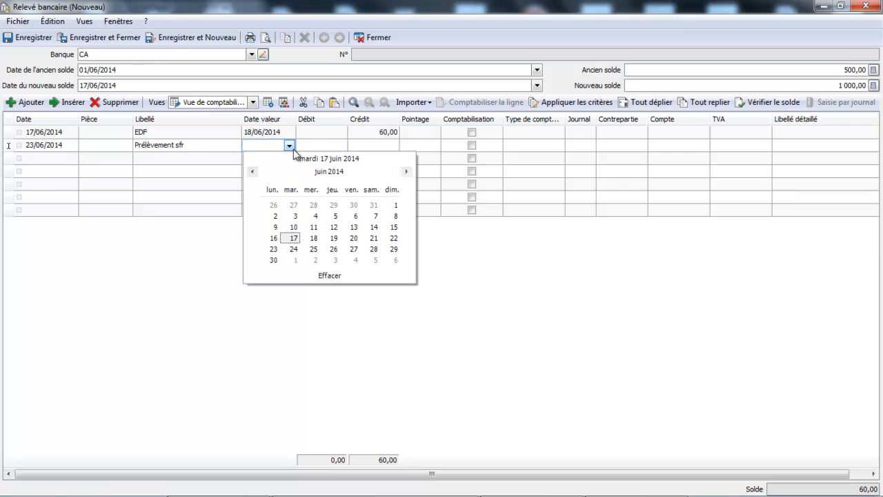
{"action": "left_click", "coordinate": [292, 250]}
{"action": "key", "text": "Tab"}
{"action": "key", "text": "Tab"}
{"action": "type", "text": "50"}
{"action": "key", "text": "Return"}
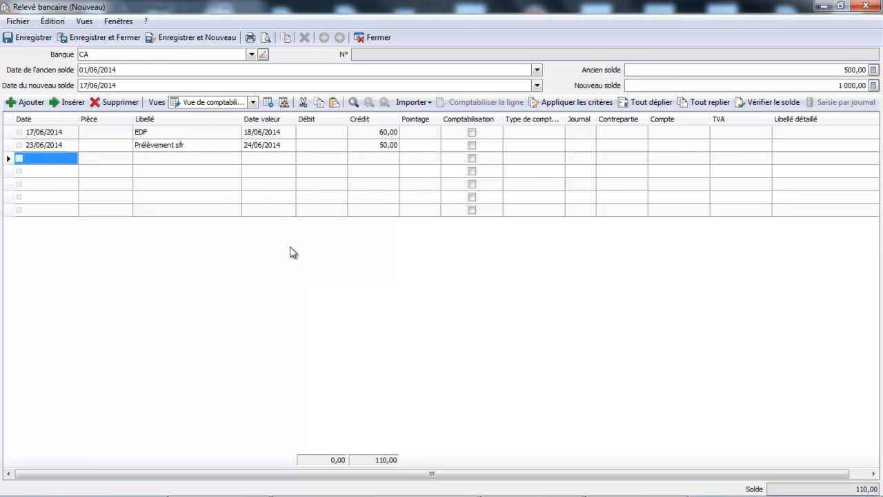
Start a third statement line dated 25/06/2014 with the label "Remise de chèque".
{"action": "left_click", "coordinate": [61, 160]}
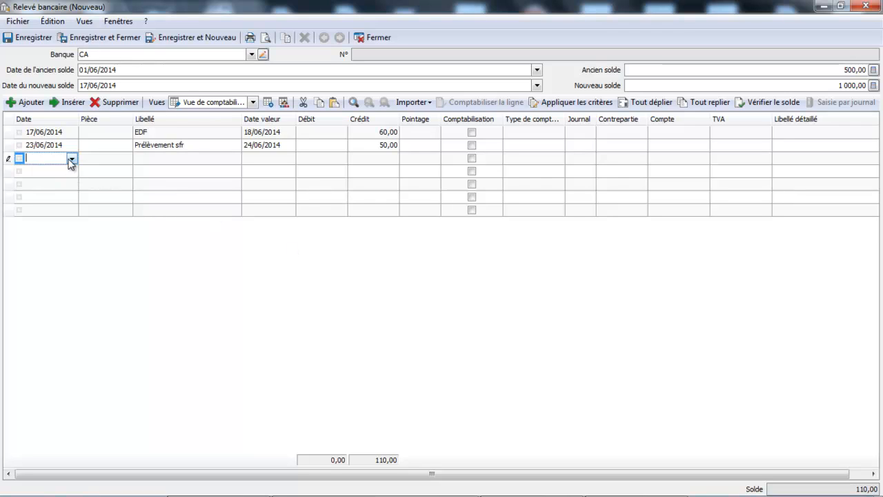
{"action": "left_click", "coordinate": [72, 159]}
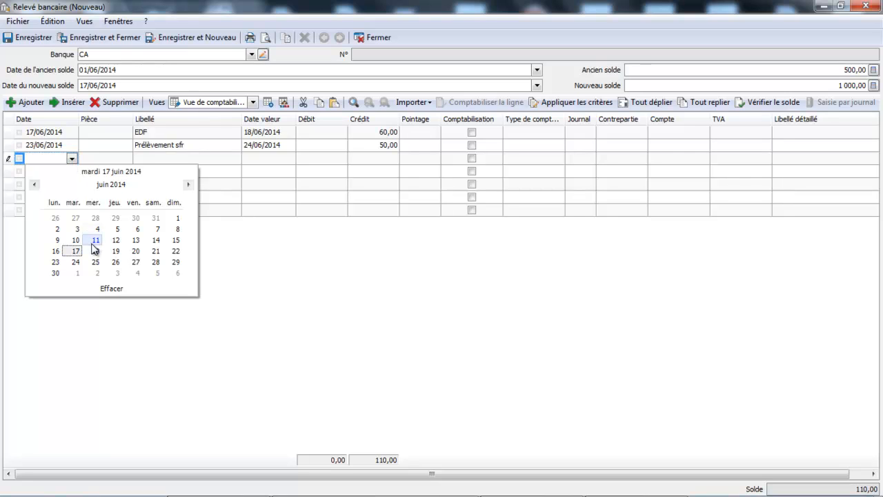
{"action": "left_click", "coordinate": [95, 262]}
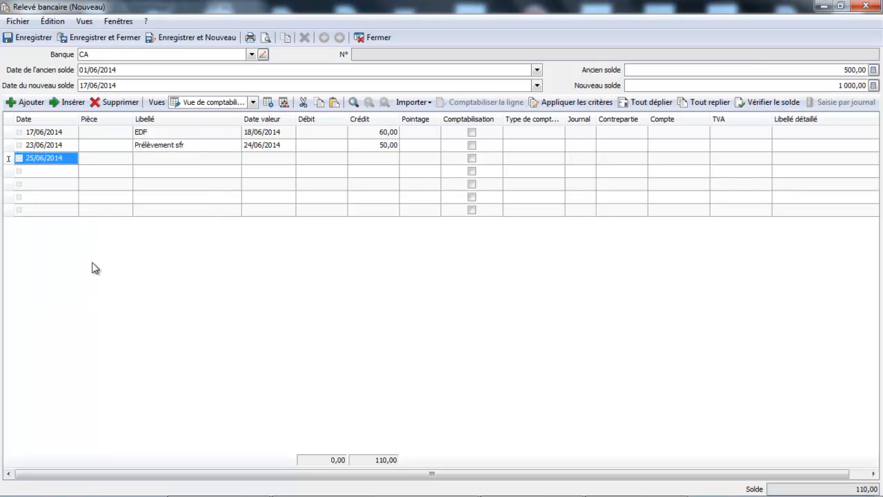
{"action": "key", "text": "Tab"}
{"action": "type", "text": "Remis"}
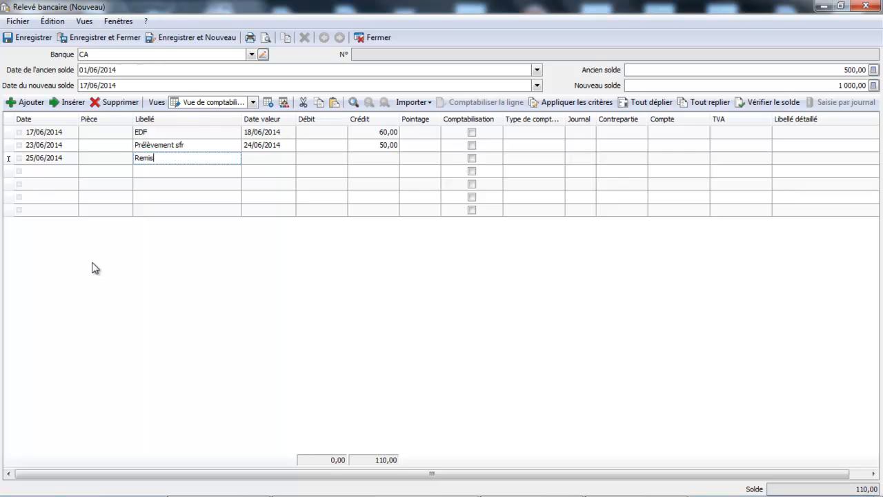
{"action": "type", "text": "e de chèque"}
{"action": "key", "text": "Tab"}
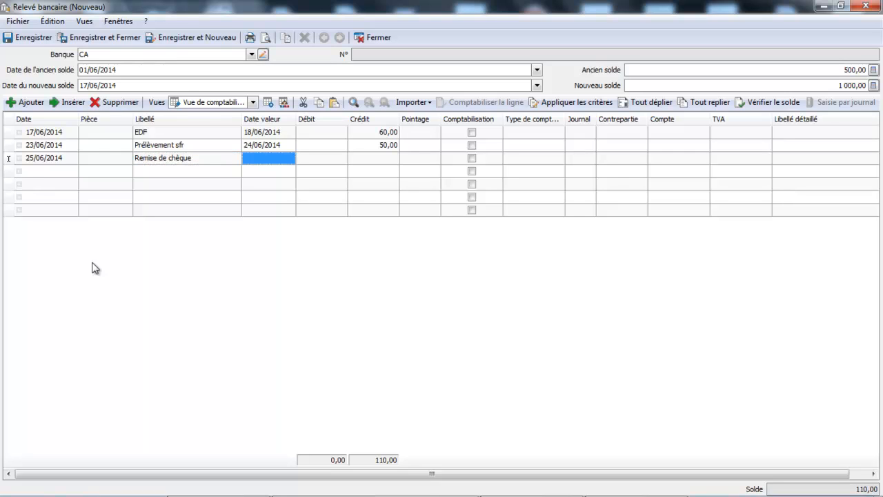
Give the cheque deposit line the value date 26/06/2014 and a debit of 100.
{"action": "left_click", "coordinate": [272, 163]}
{"action": "left_click", "coordinate": [289, 159]}
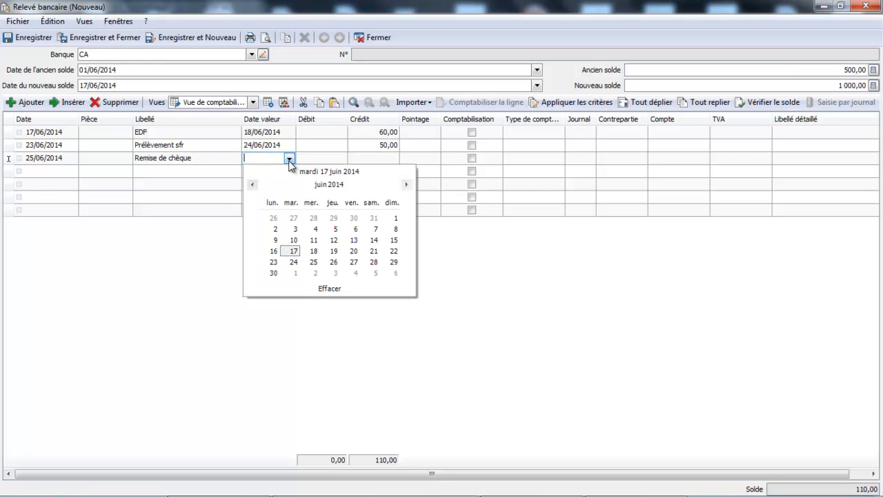
{"action": "left_click", "coordinate": [333, 262]}
{"action": "key", "text": "Tab"}
{"action": "key", "text": "Tab"}
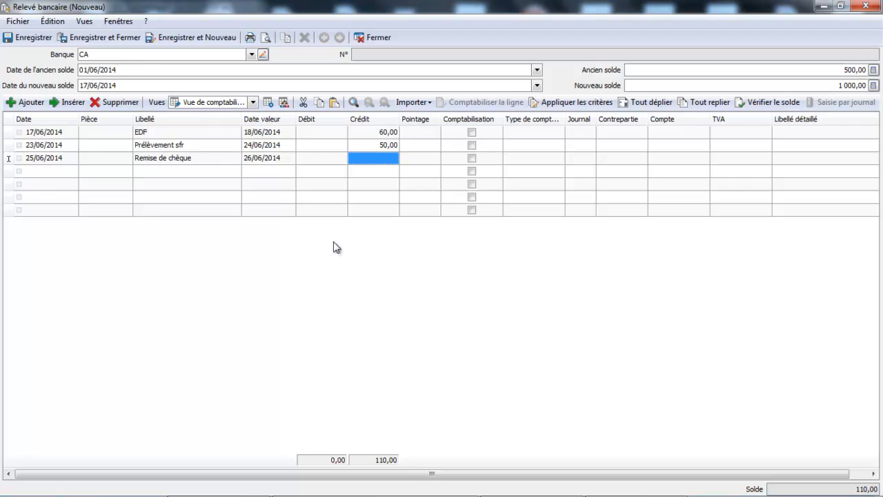
{"action": "left_click", "coordinate": [321, 158]}
{"action": "left_click", "coordinate": [321, 159]}
{"action": "type", "text": "100"}
{"action": "key", "text": "Tab"}
Append "client" and the customer's surname to the cheque deposit line's label.
{"action": "double_click", "coordinate": [199, 158]}
{"action": "double_click", "coordinate": [199, 158]}
{"action": "left_click", "coordinate": [199, 158]}
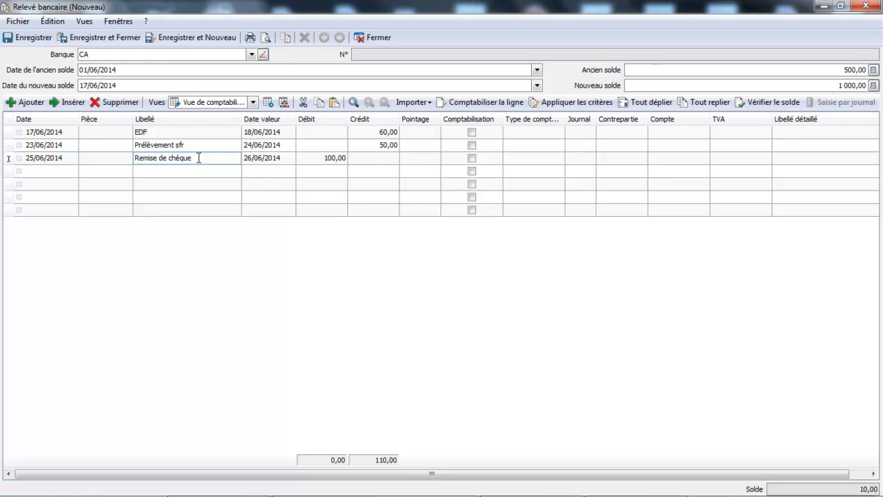
{"action": "type", "text": "client DUPONT"}
{"action": "key", "text": "Tab"}
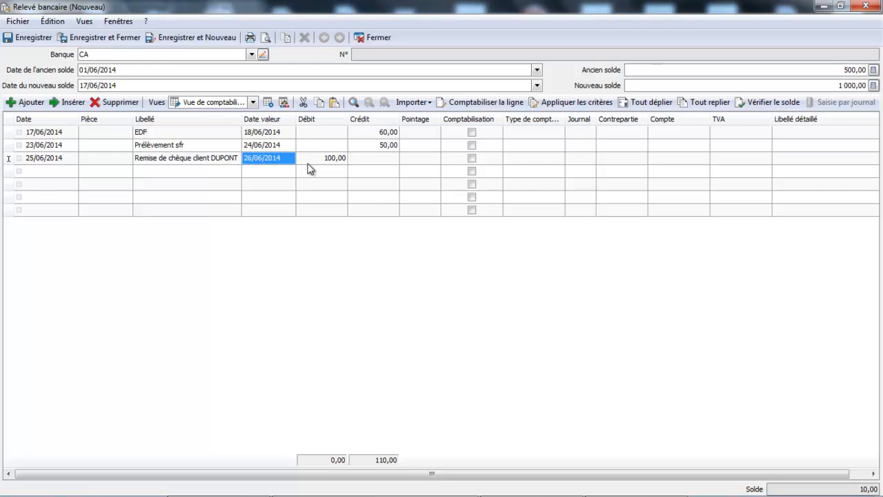
Apply the posting criteria to the statement lines, agreeing to save the statement.
{"action": "left_click", "coordinate": [574, 104]}
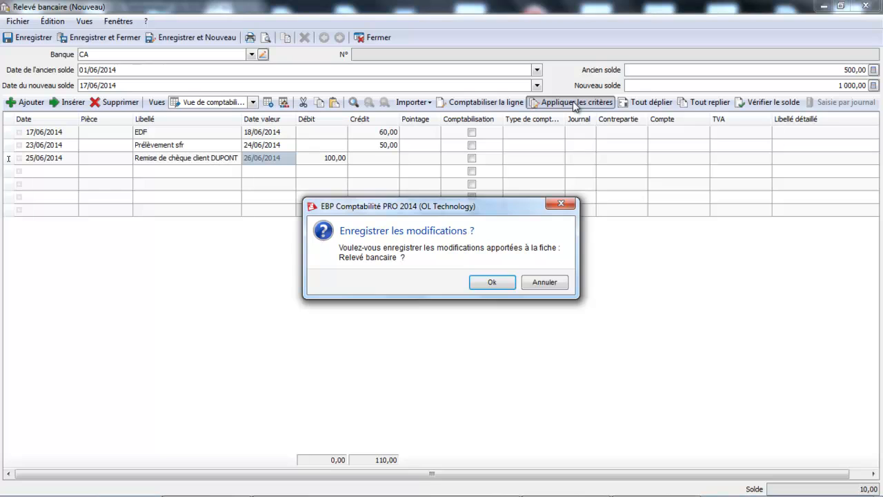
{"action": "left_click", "coordinate": [498, 280]}
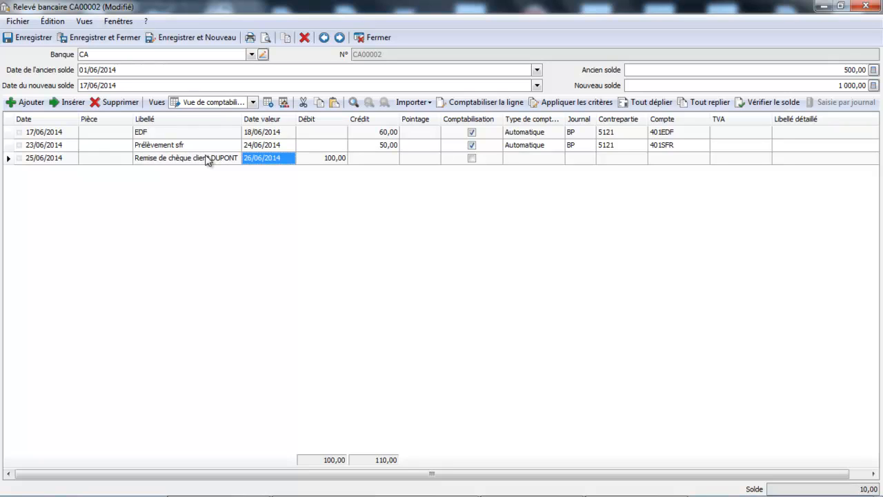
Start posting the cheque deposit line manually and create a new account for it, numbered 411 followed by the customer's surname.
{"action": "left_click", "coordinate": [486, 104]}
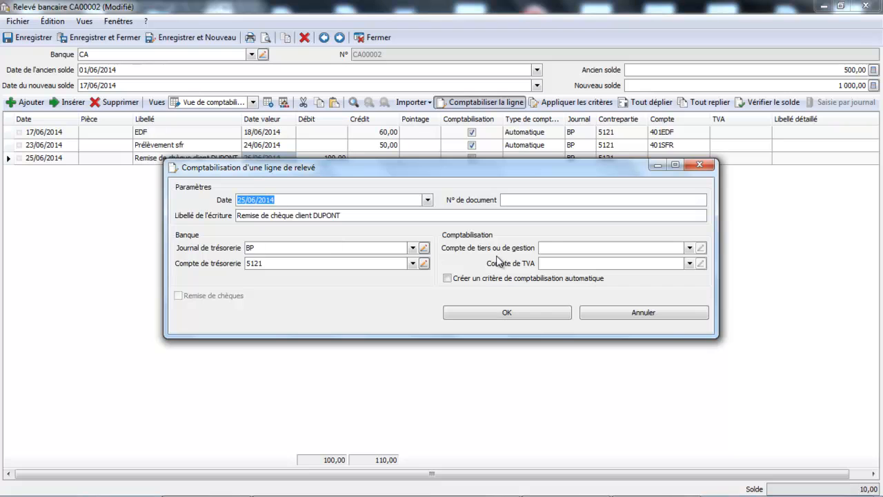
{"action": "left_click", "coordinate": [689, 248]}
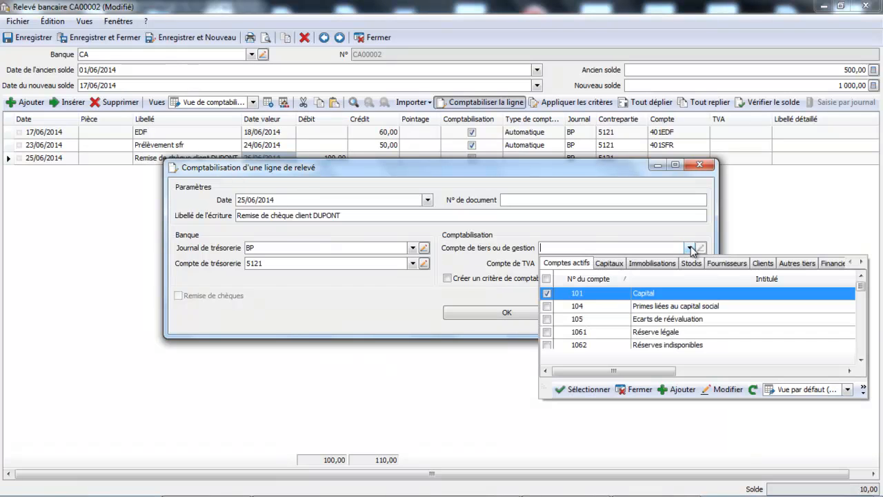
{"action": "left_click", "coordinate": [668, 391]}
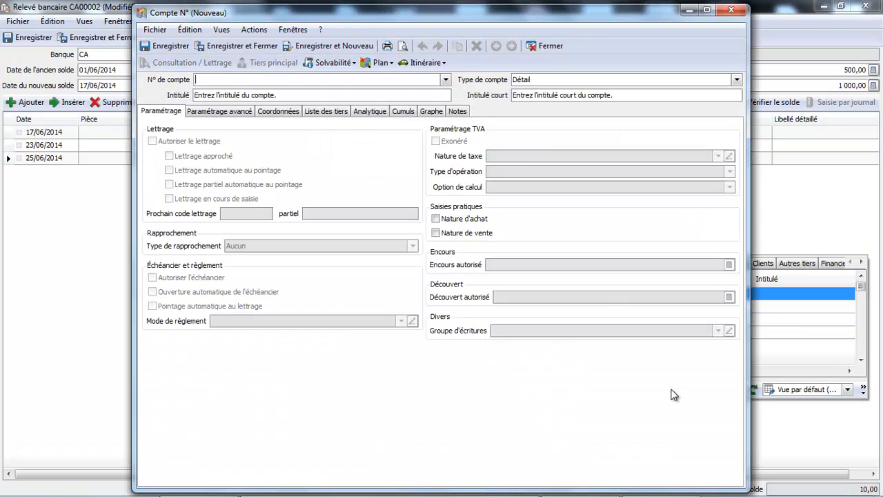
{"action": "type", "text": "411dupont"}
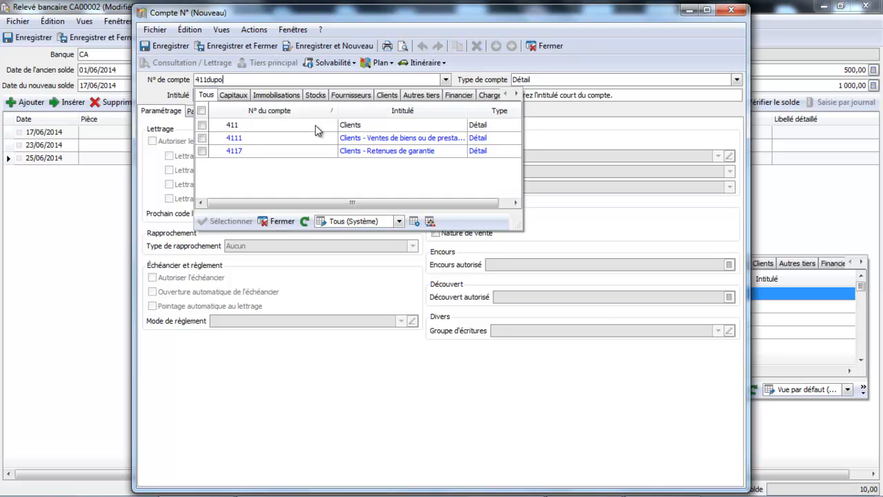
{"action": "key", "text": "Tab"}
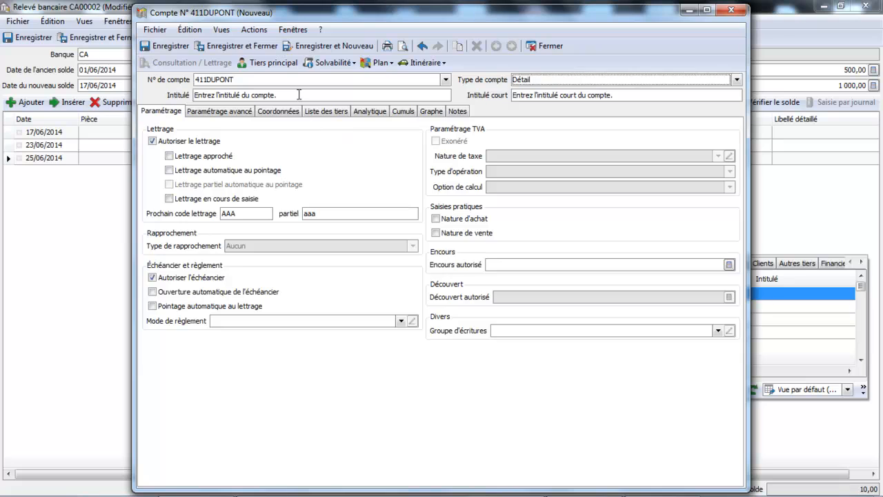
{"action": "left_click", "coordinate": [297, 95]}
{"action": "type", "text": "cLIENT dupont"}
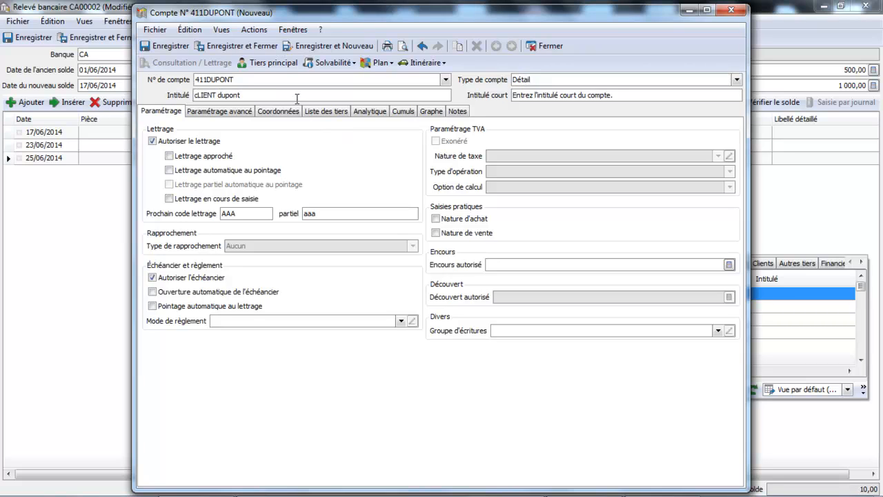
{"action": "key", "text": "BackSpace"}
{"action": "key", "text": "BackSpace"}
{"action": "key", "text": "BackSpace"}
{"action": "key", "text": "BackSpace"}
{"action": "key", "text": "BackSpace"}
{"action": "key", "text": "BackSpace"}
{"action": "key", "text": "BackSpace"}
{"action": "key", "text": "BackSpace"}
{"action": "key", "text": "BackSpace"}
{"action": "key", "text": "BackSpace"}
{"action": "key", "text": "BackSpace"}
{"action": "key", "text": "BackSpace"}
{"action": "type", "text": "cLIEN"}
{"action": "key", "text": "BackSpace"}
{"action": "key", "text": "BackSpace"}
{"action": "key", "text": "BackSpace"}
{"action": "key", "text": "BackSpace"}
{"action": "key", "text": "BackSpace"}
Title the new account "Client" followed by the customer's surname, and save it as the line's posting account.
{"action": "type", "text": "Client DUPONT"}
{"action": "key", "text": "Tab"}
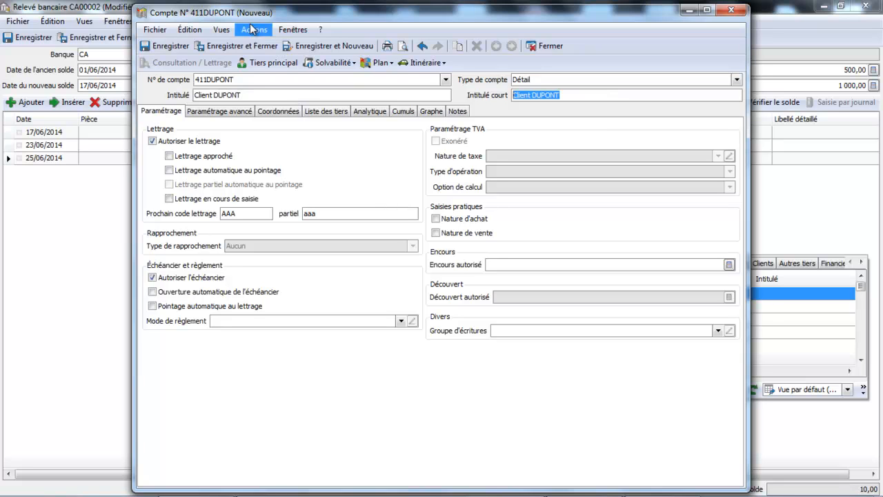
{"action": "left_click", "coordinate": [275, 47]}
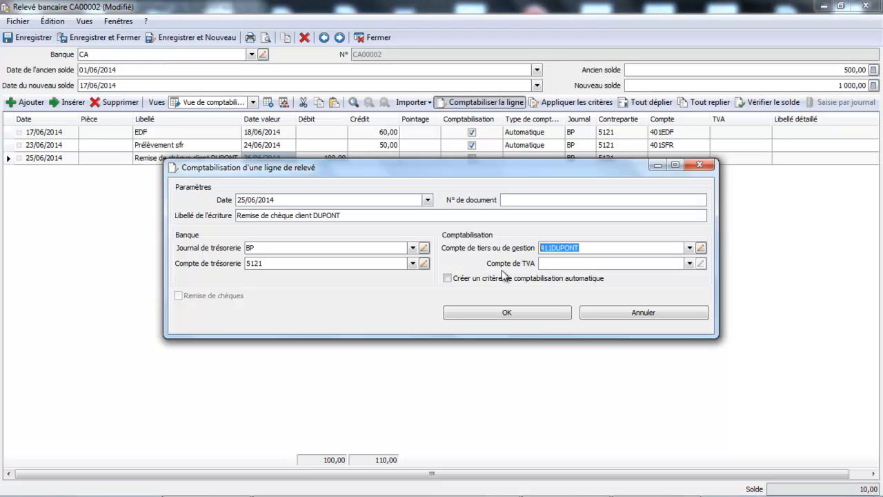
Confirm the line's posting with creation of an automatic posting criterion, and save that criterion for the bank CA.
{"action": "left_click", "coordinate": [447, 279]}
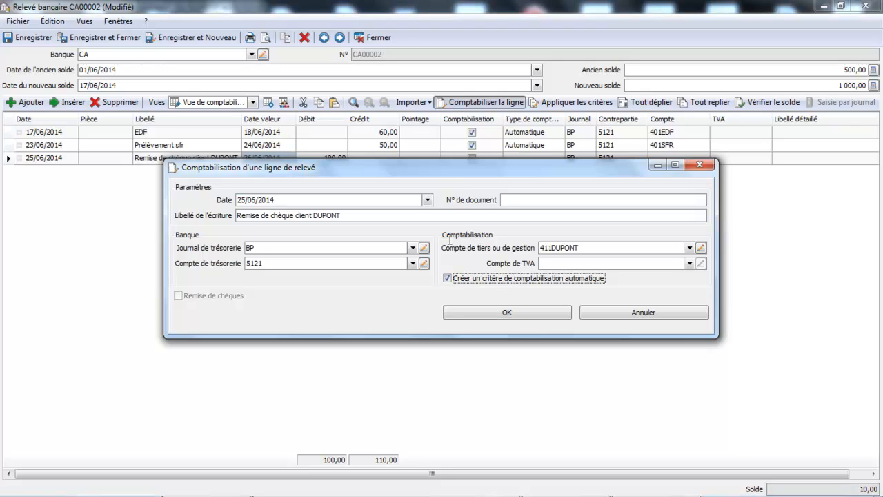
{"action": "left_click", "coordinate": [488, 311]}
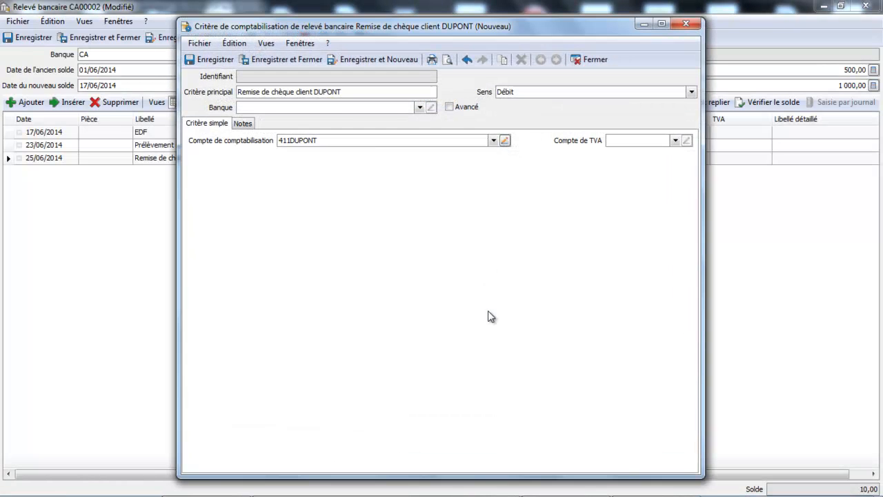
{"action": "left_click", "coordinate": [418, 108]}
{"action": "left_click", "coordinate": [394, 140]}
{"action": "left_click", "coordinate": [300, 59]}
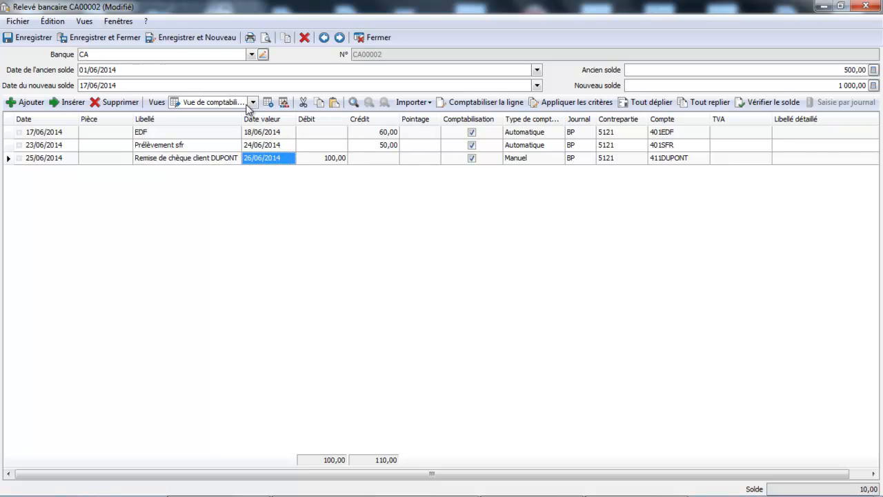
Save the bank statement, agreeing to post its new lines, and close it.
{"action": "left_click", "coordinate": [41, 38]}
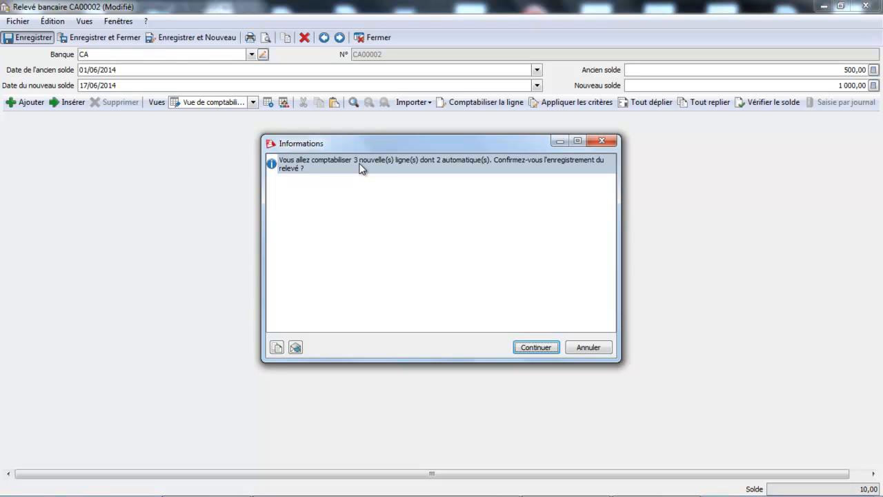
{"action": "left_click", "coordinate": [532, 348]}
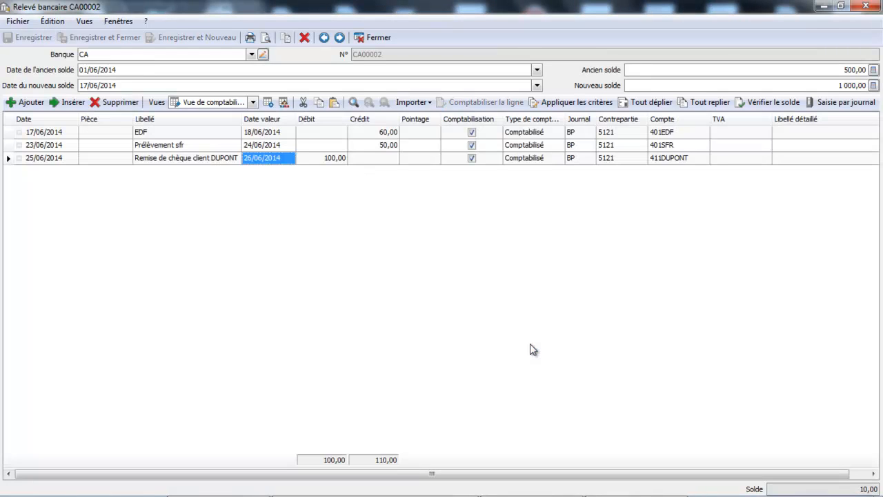
{"action": "left_click", "coordinate": [387, 39]}
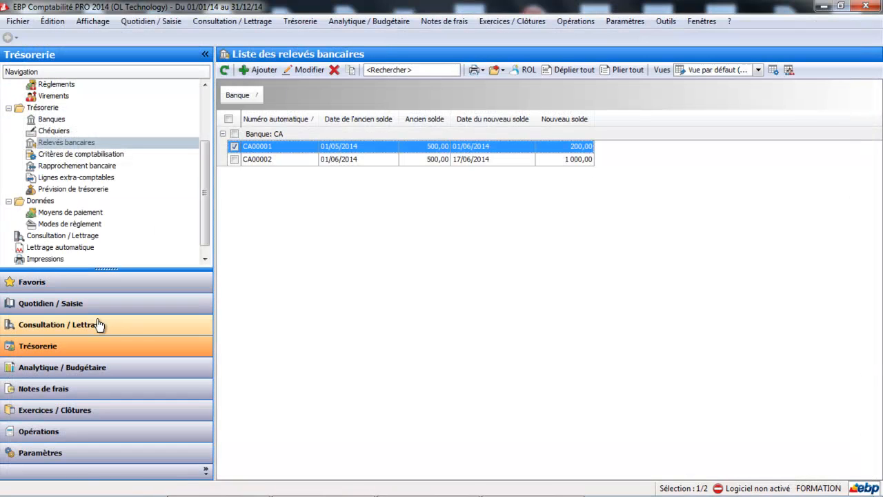
Review the June 2014 entries in the BP journal and the list of posting criteria.
{"action": "left_click", "coordinate": [103, 311]}
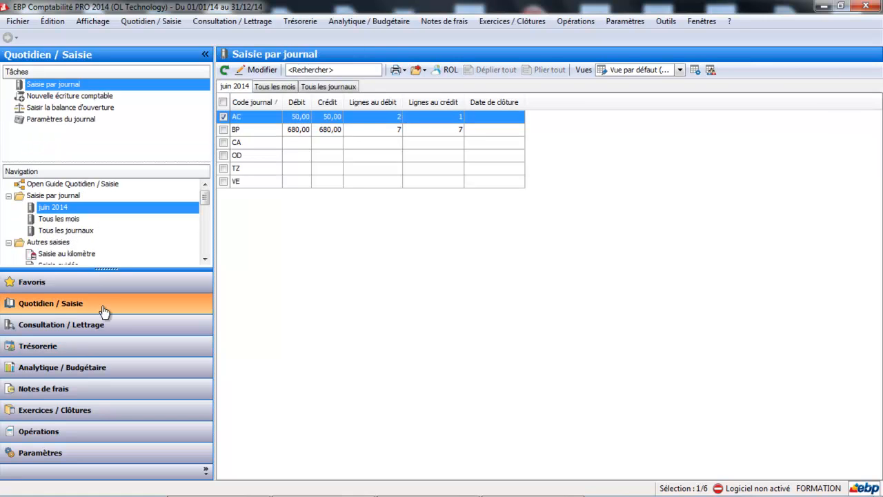
{"action": "left_click", "coordinate": [269, 129]}
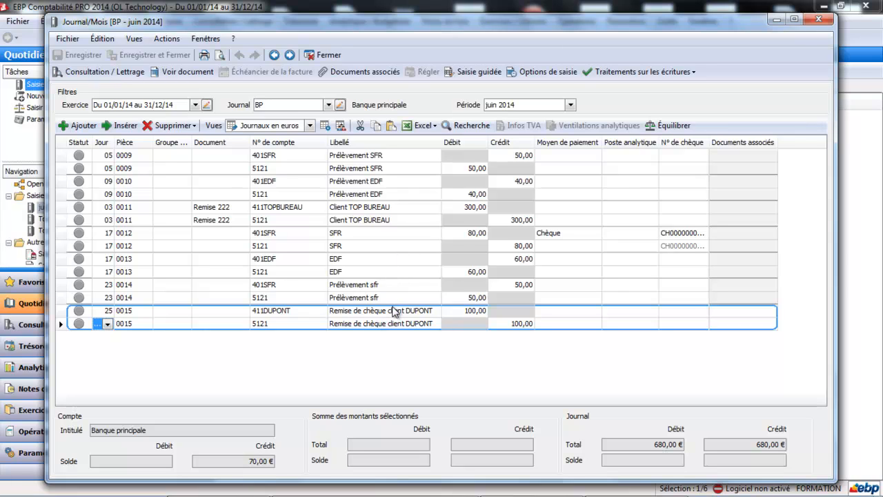
{"action": "left_click", "coordinate": [335, 59]}
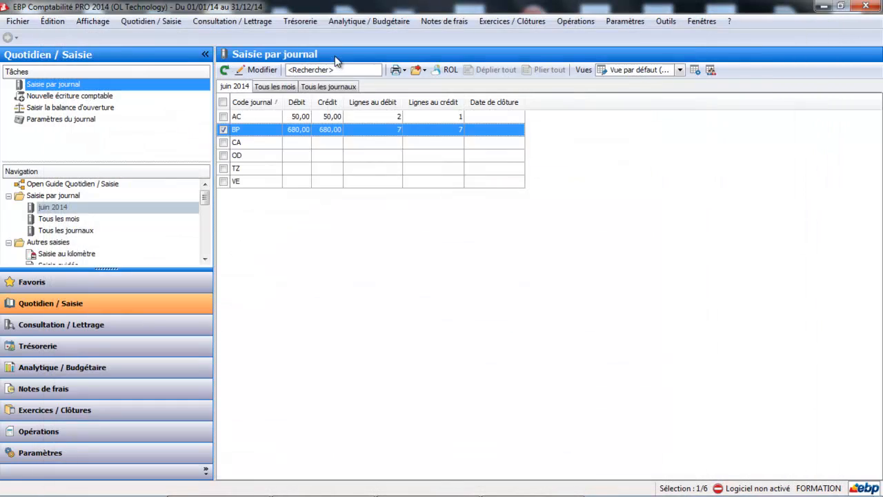
{"action": "left_click", "coordinate": [89, 351]}
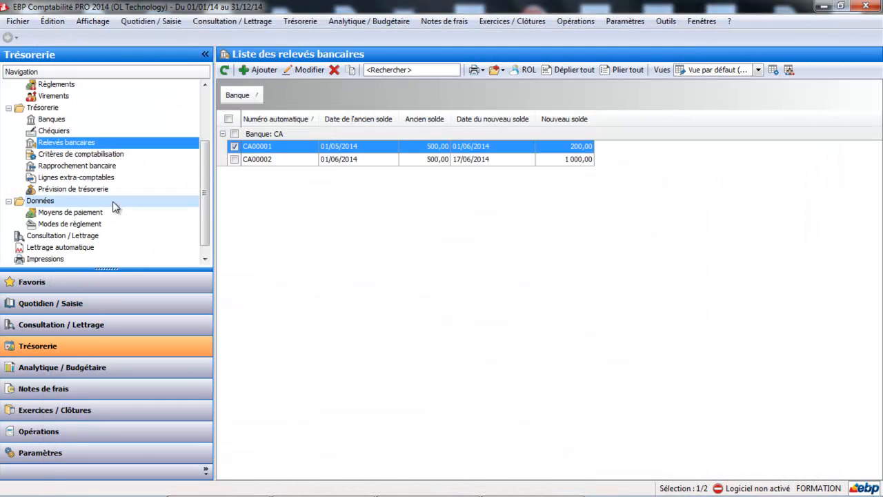
{"action": "left_click", "coordinate": [108, 156]}
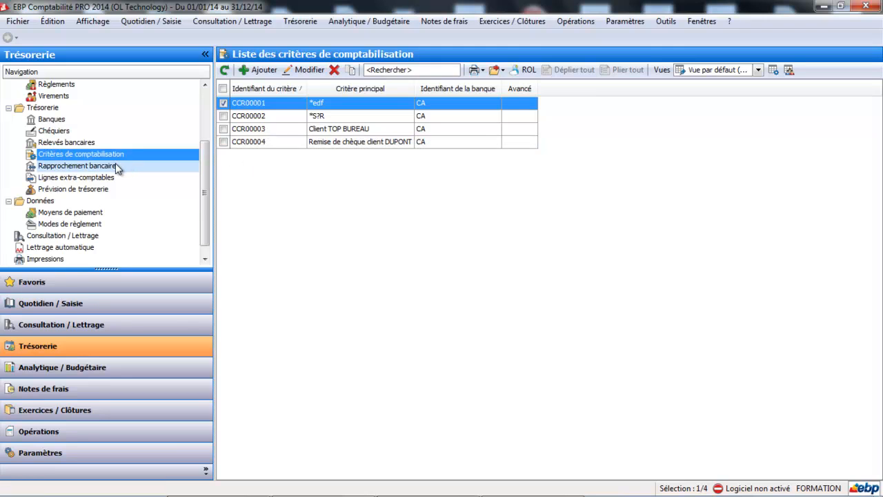
Create an automatic bank reconciliation for account 5121 dated 01/07/2014.
{"action": "left_click", "coordinate": [77, 166]}
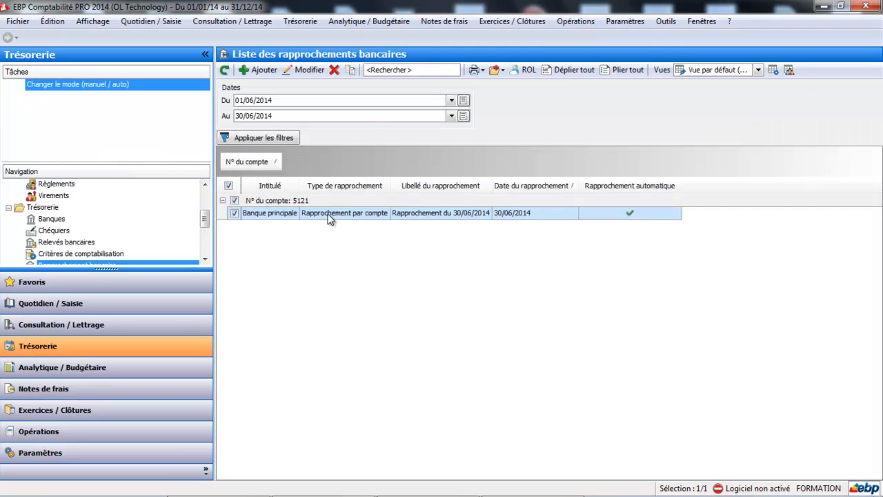
{"action": "left_click", "coordinate": [270, 71]}
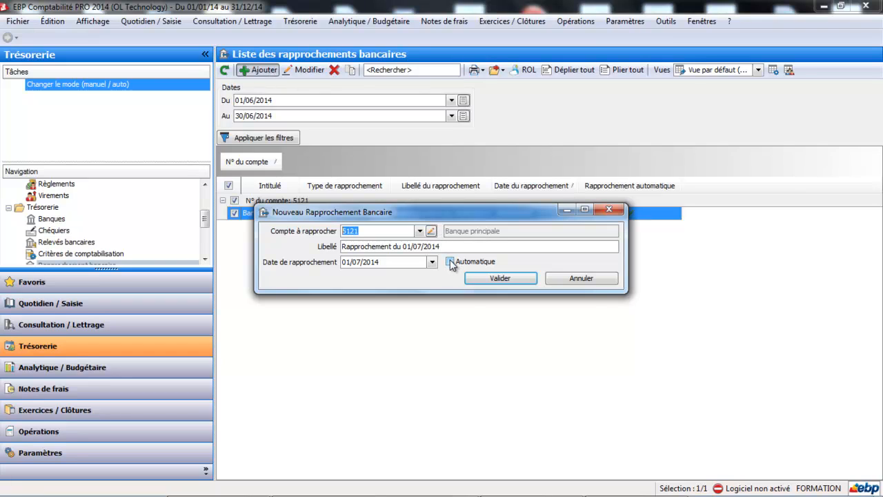
{"action": "left_click", "coordinate": [451, 263]}
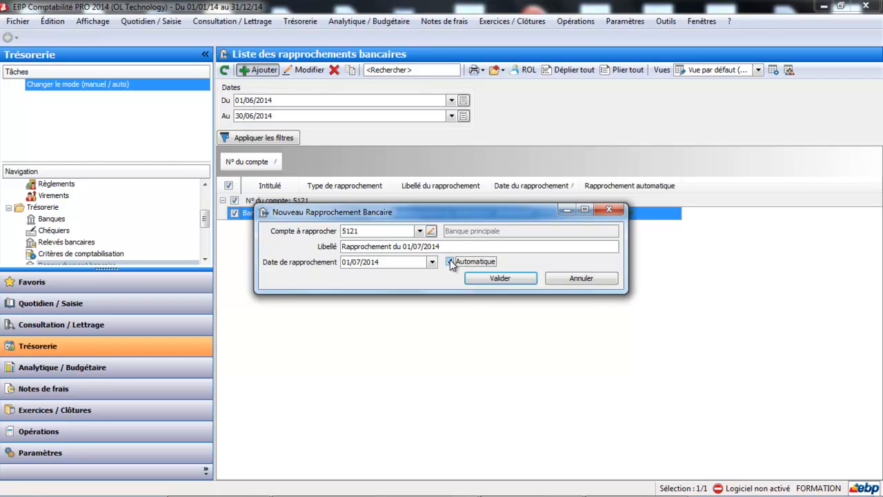
{"action": "left_click", "coordinate": [485, 276]}
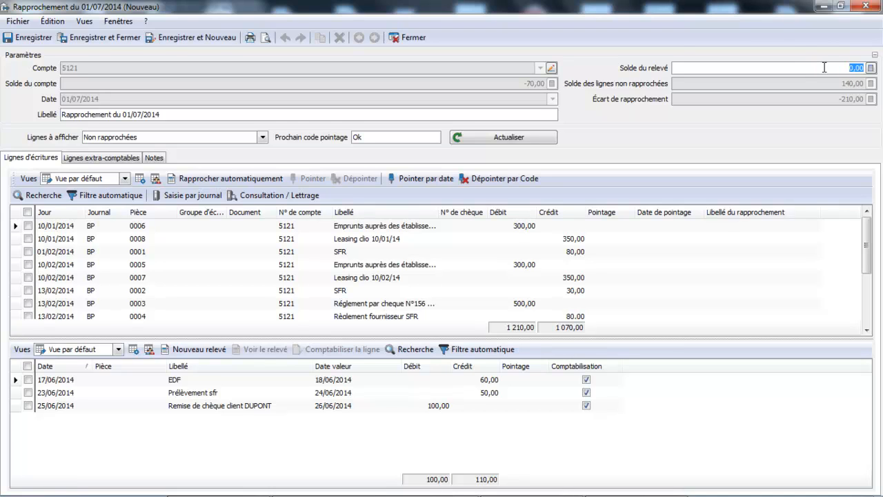
Set the reconciliation's statement balance to 200 and reconcile the lines automatically.
{"action": "type", "text": "200"}
{"action": "key", "text": "Tab"}
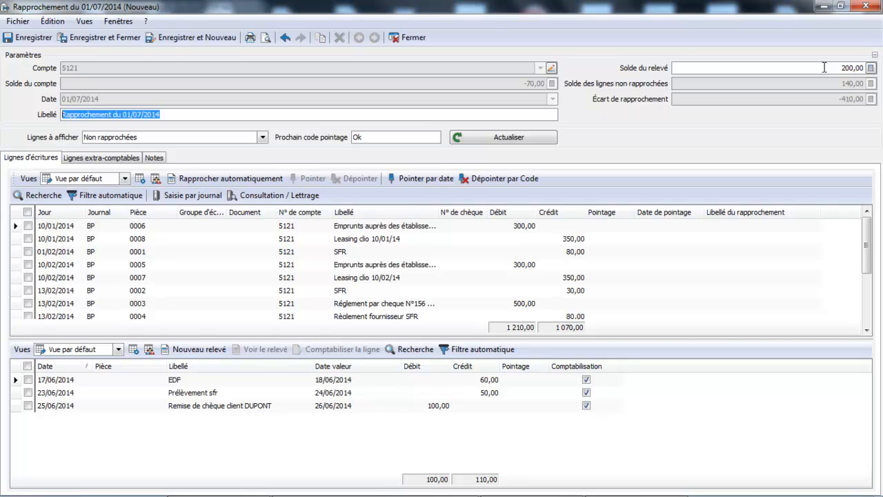
{"action": "left_click", "coordinate": [266, 181]}
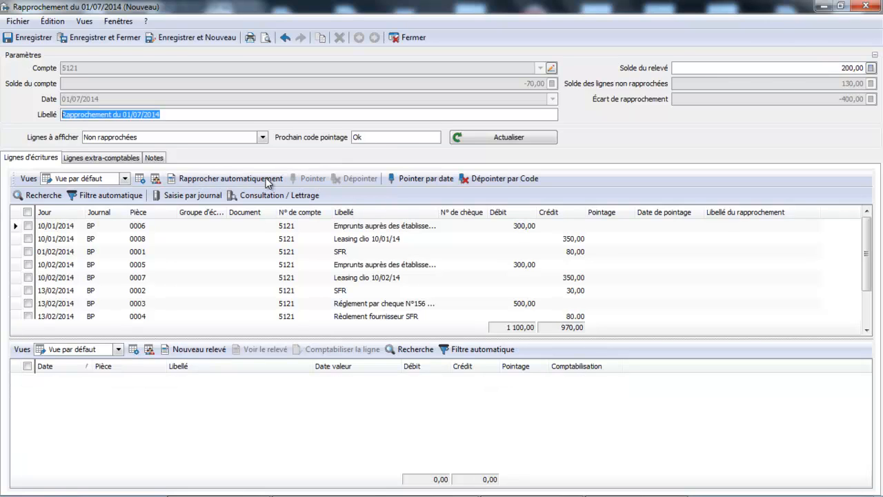
Display only the reconciled lines, then save and close the reconciliation.
{"action": "left_click", "coordinate": [263, 138]}
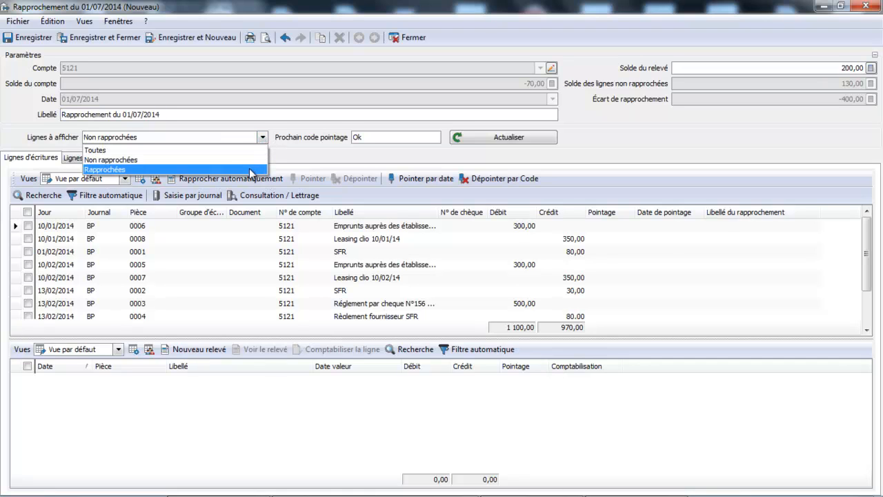
{"action": "left_click", "coordinate": [250, 169]}
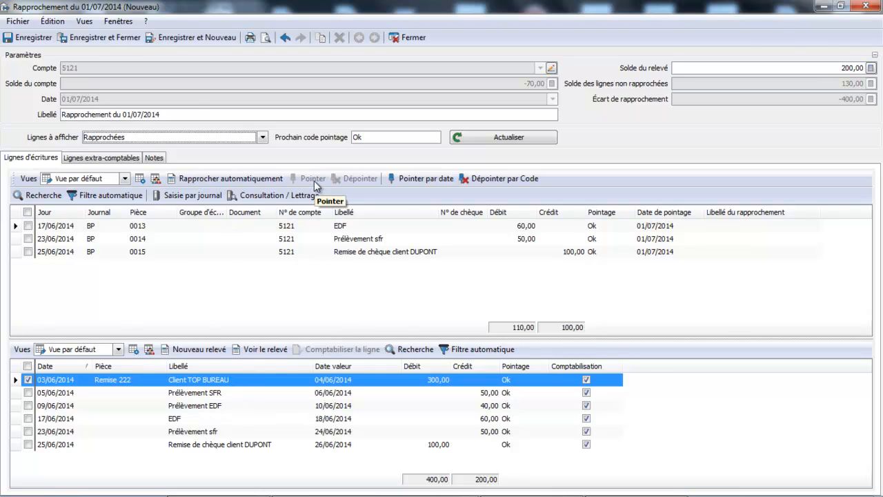
{"action": "left_click", "coordinate": [41, 40]}
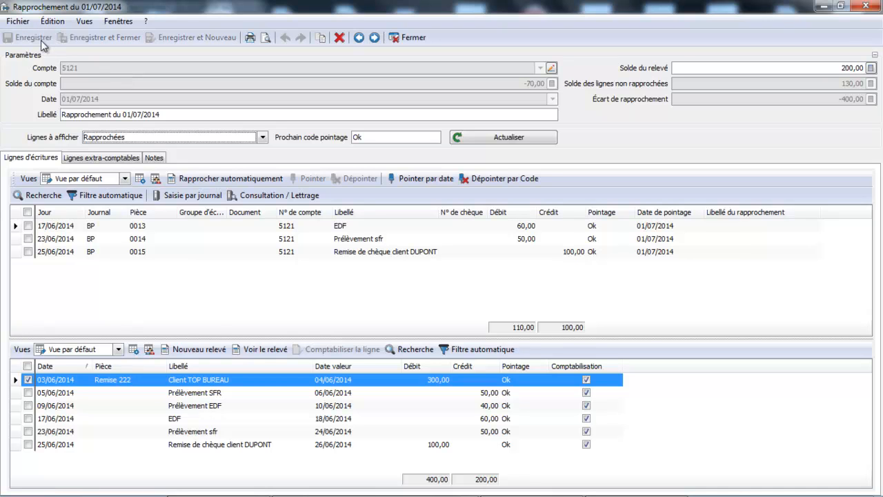
{"action": "left_click", "coordinate": [411, 40]}
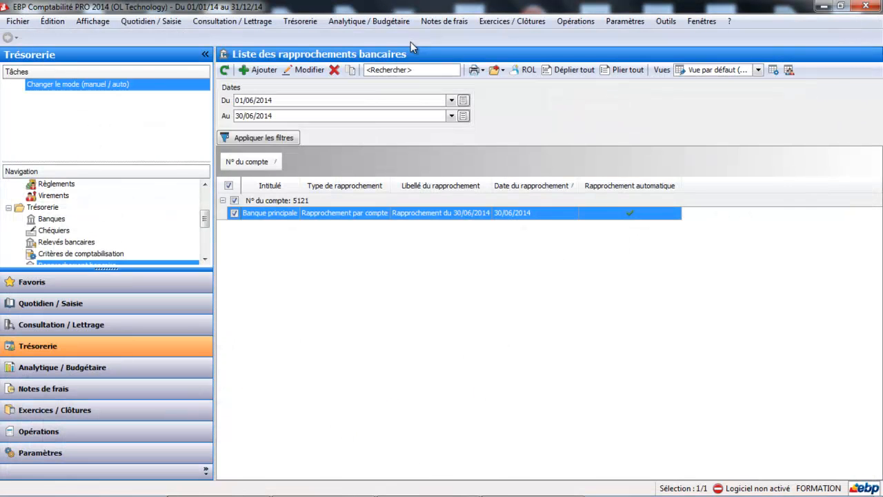